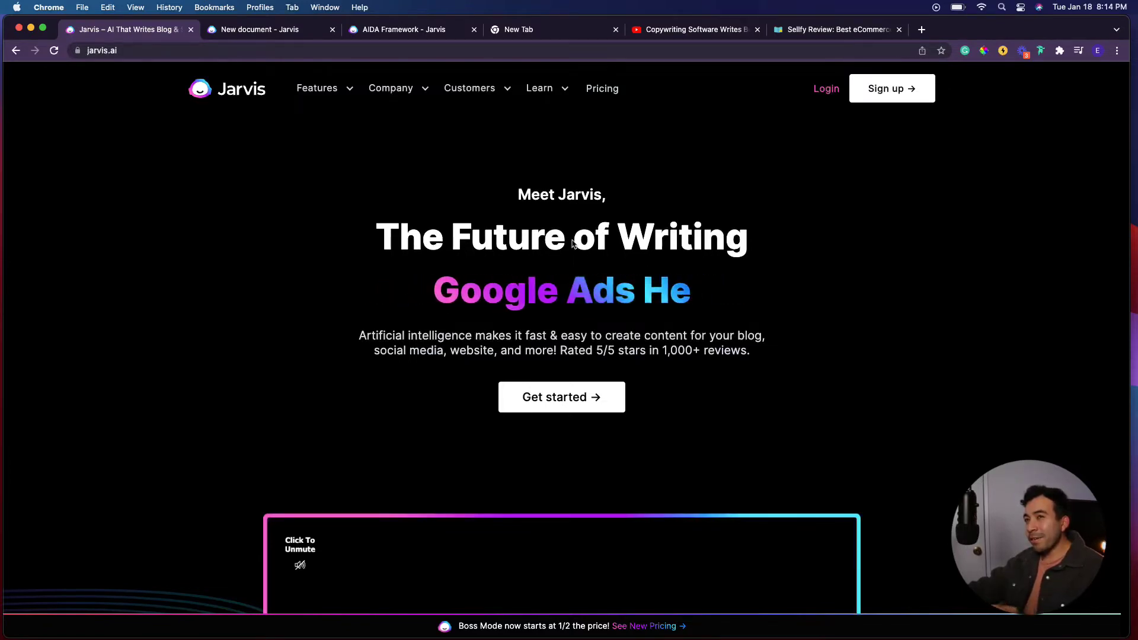
Step: Open Customers > Examples: Blogs by Jarvis and scroll down to its Academy training cards
mouse_move(341, 96)
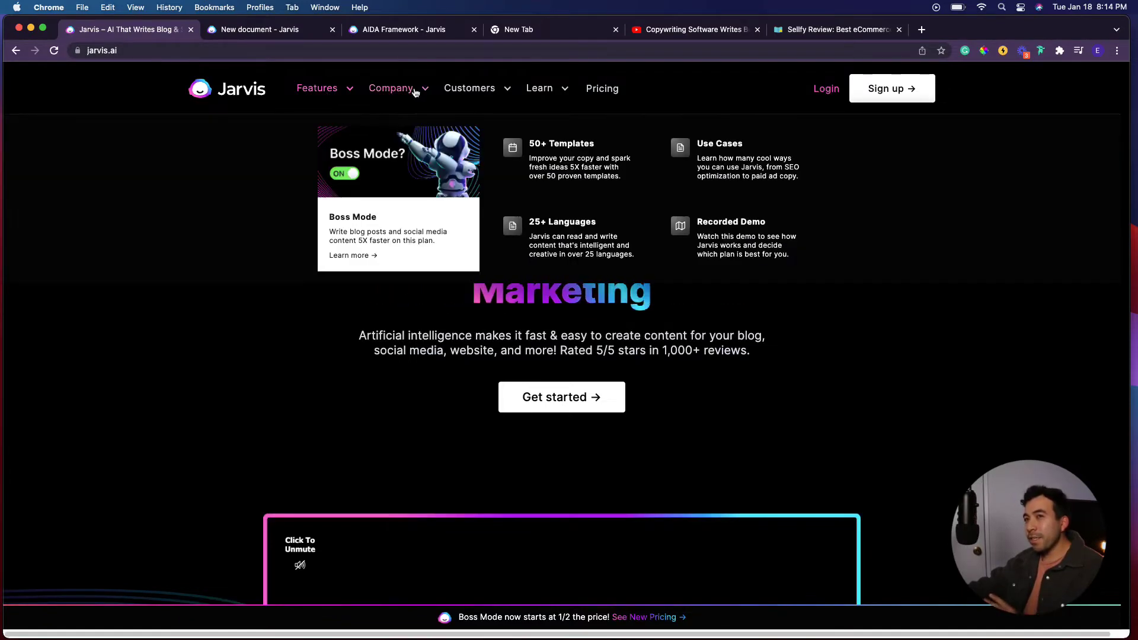
mouse_move(413, 90)
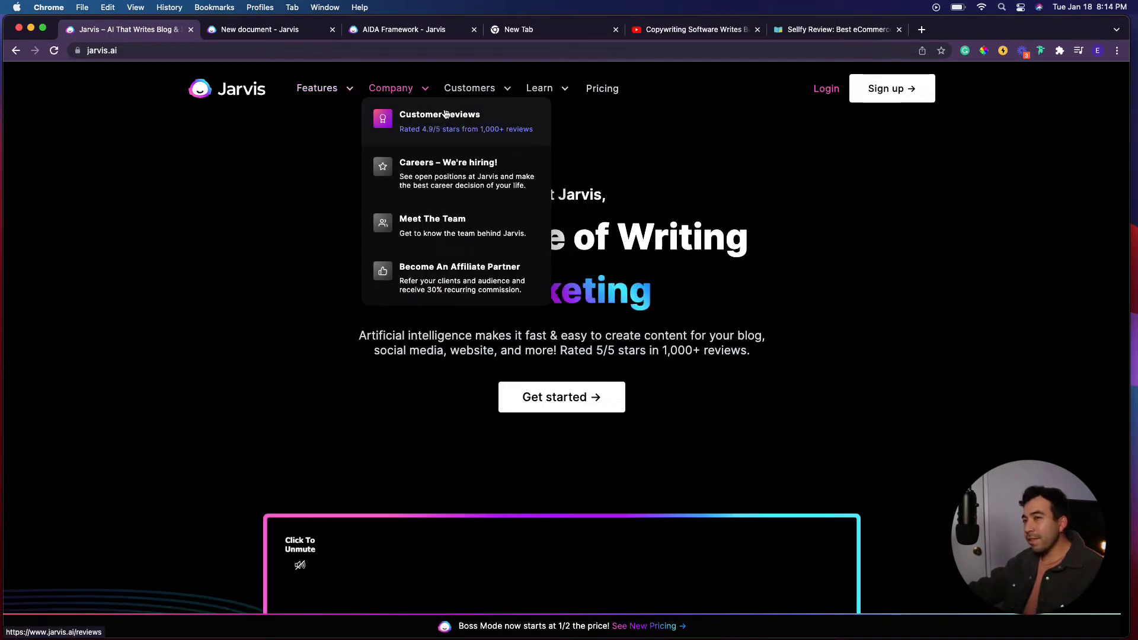
mouse_move(461, 90)
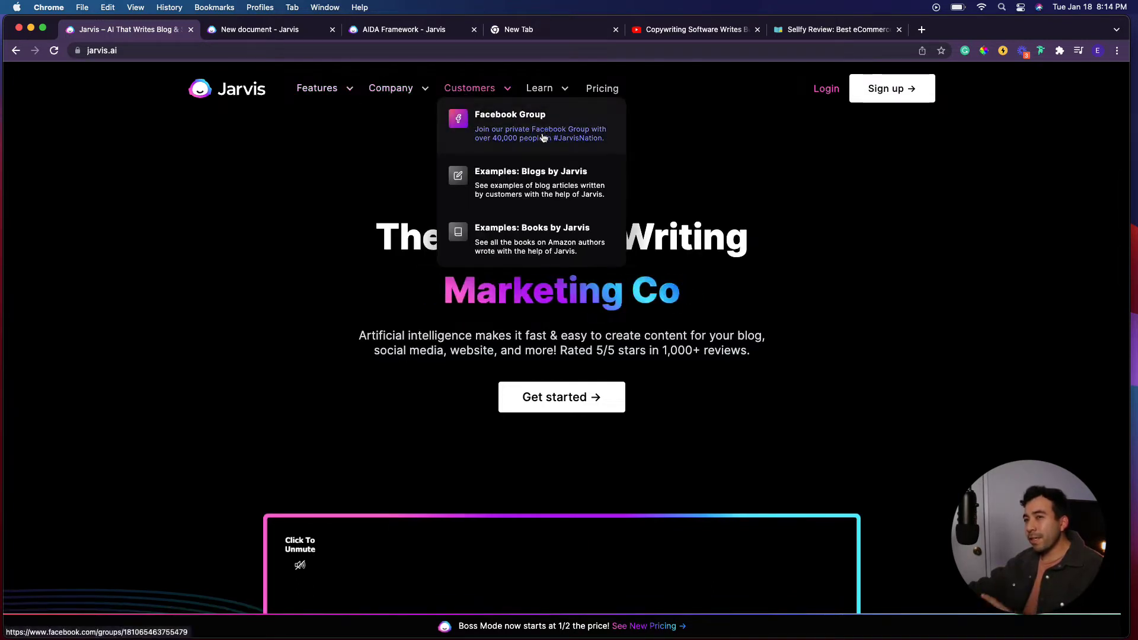
click(570, 194)
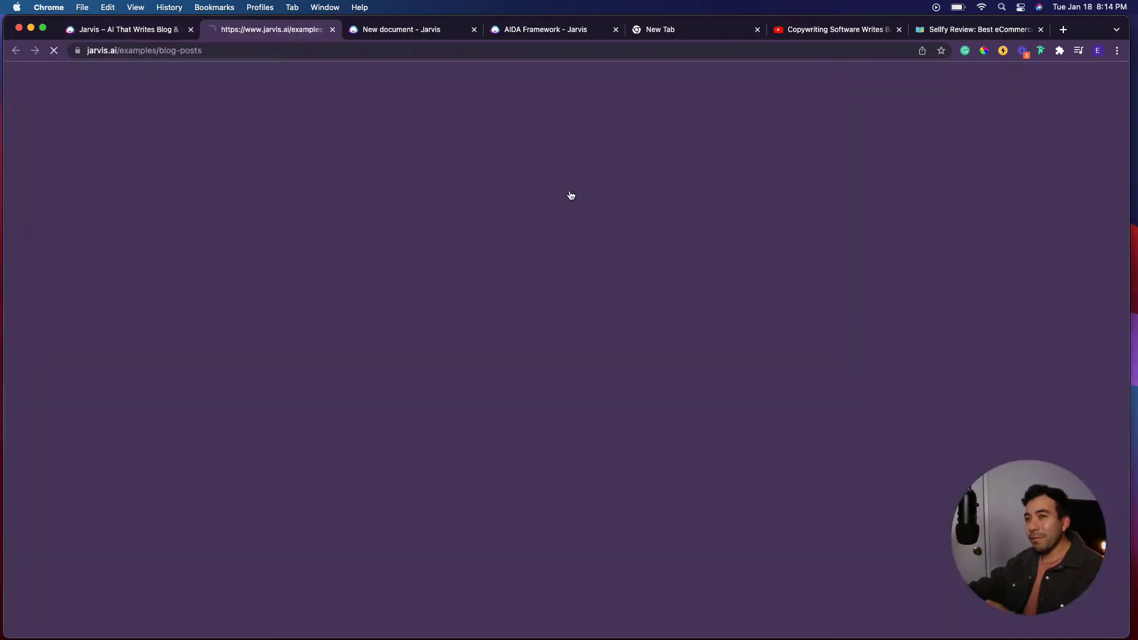
scroll(459, 390, down, 1)
scroll(460, 386, down, 2)
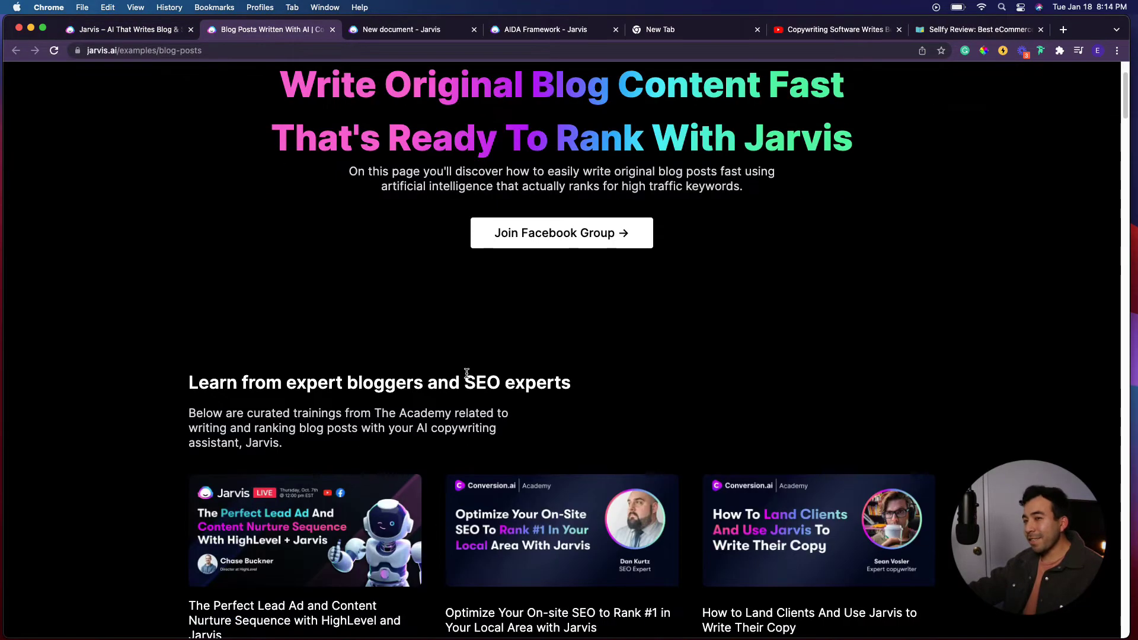
scroll(442, 426, down, 3)
scroll(433, 427, down, 3)
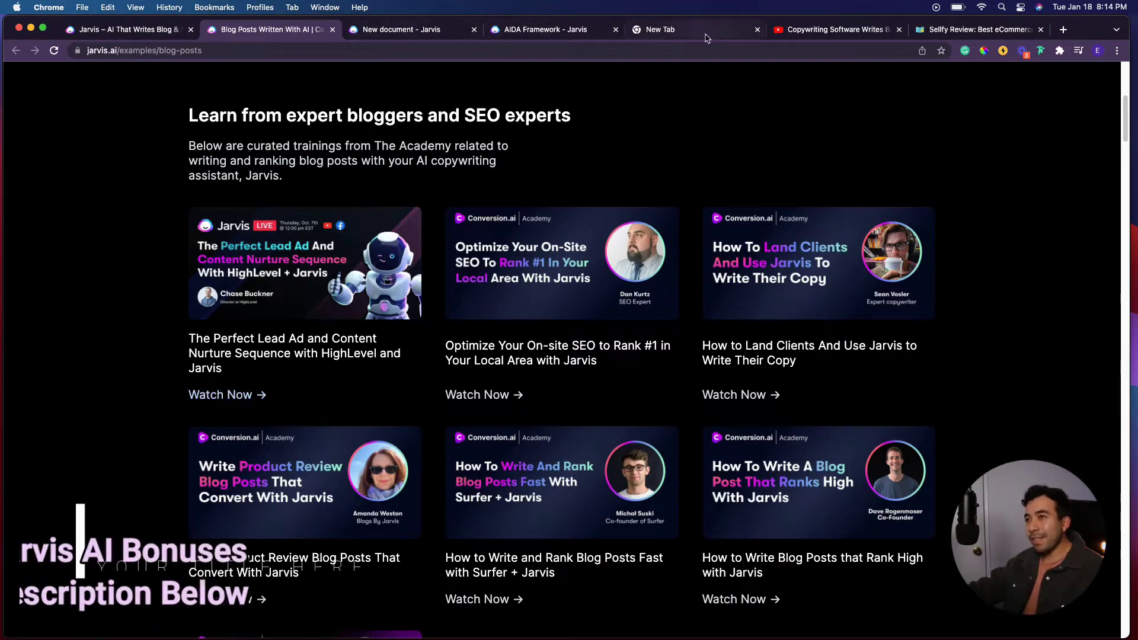
Step: Scroll through the published Sellfy review post, then go back to the New document tab
click(972, 29)
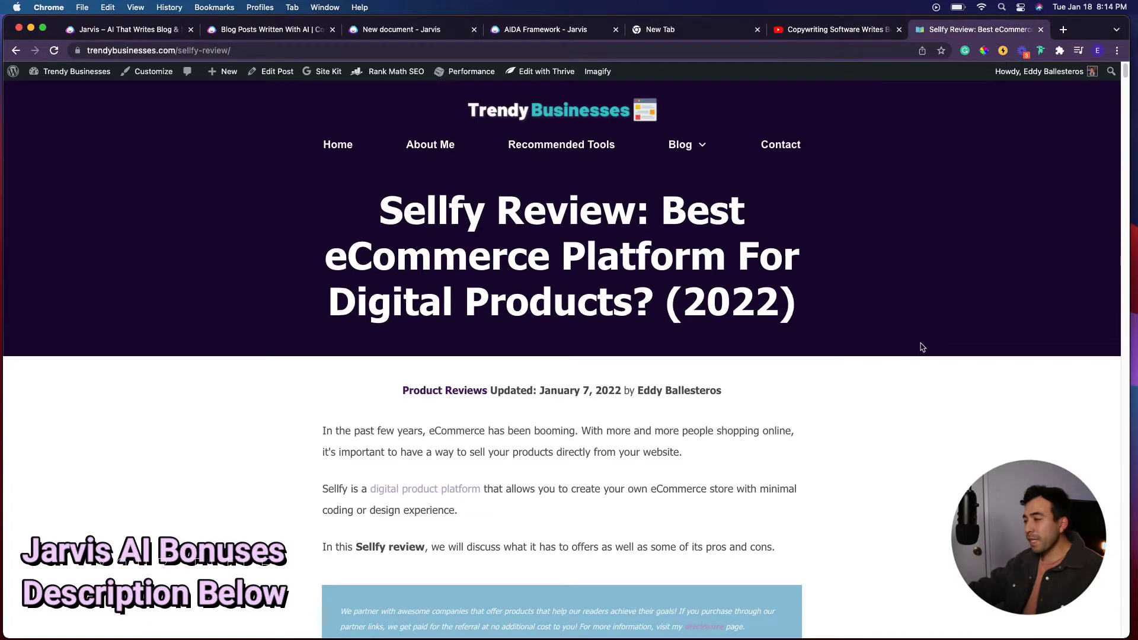
scroll(903, 360, down, 1)
scroll(906, 368, down, 5)
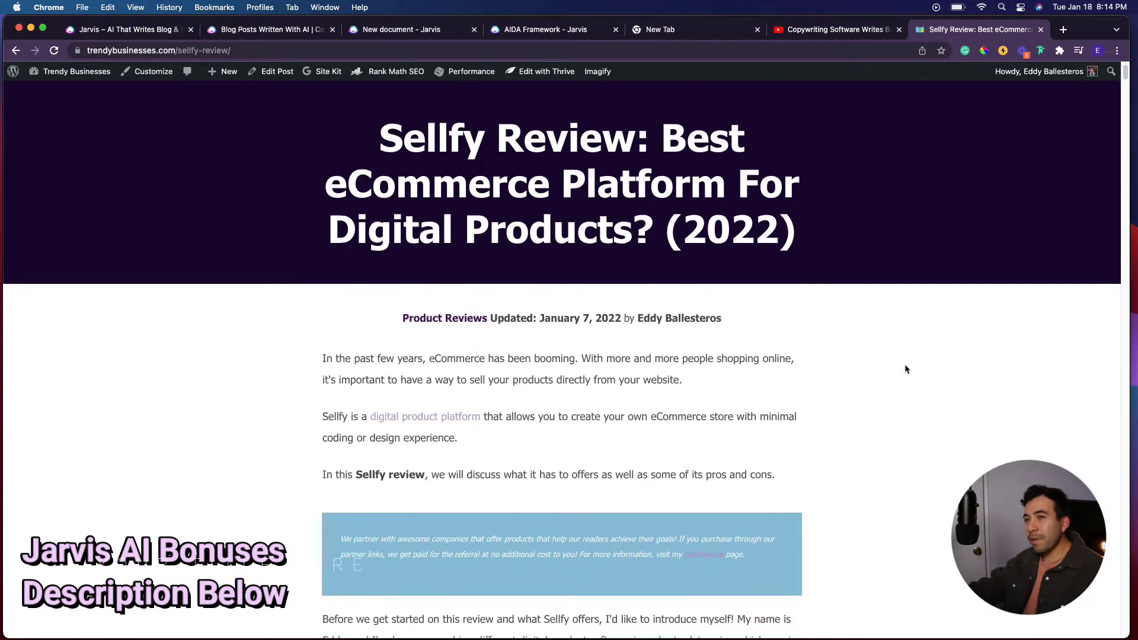
scroll(881, 373, down, 5)
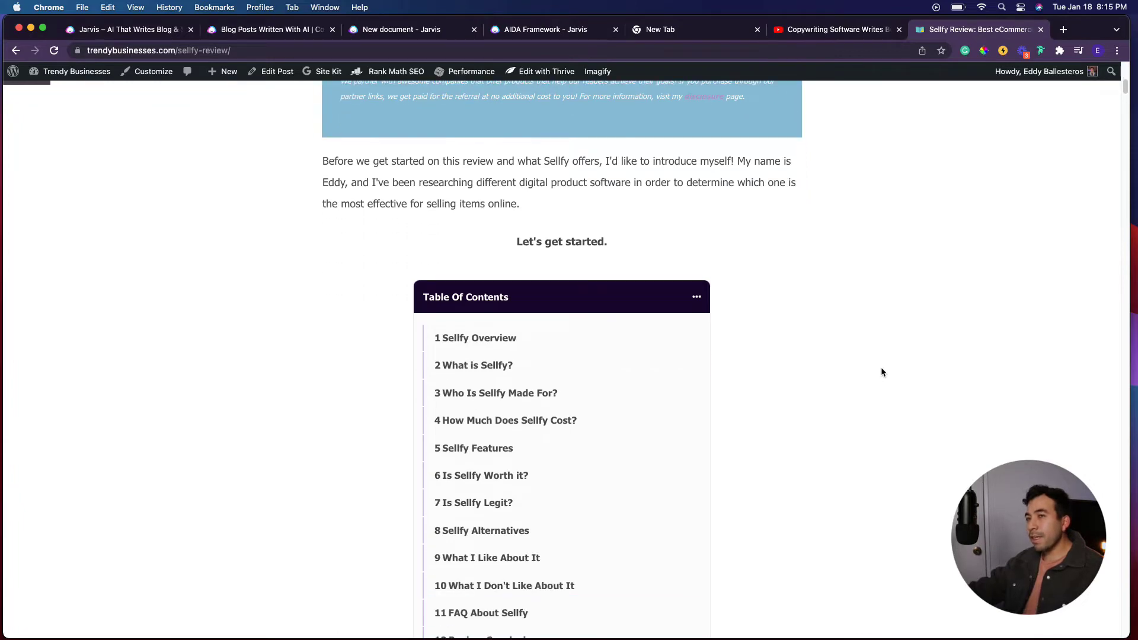
scroll(882, 372, down, 2)
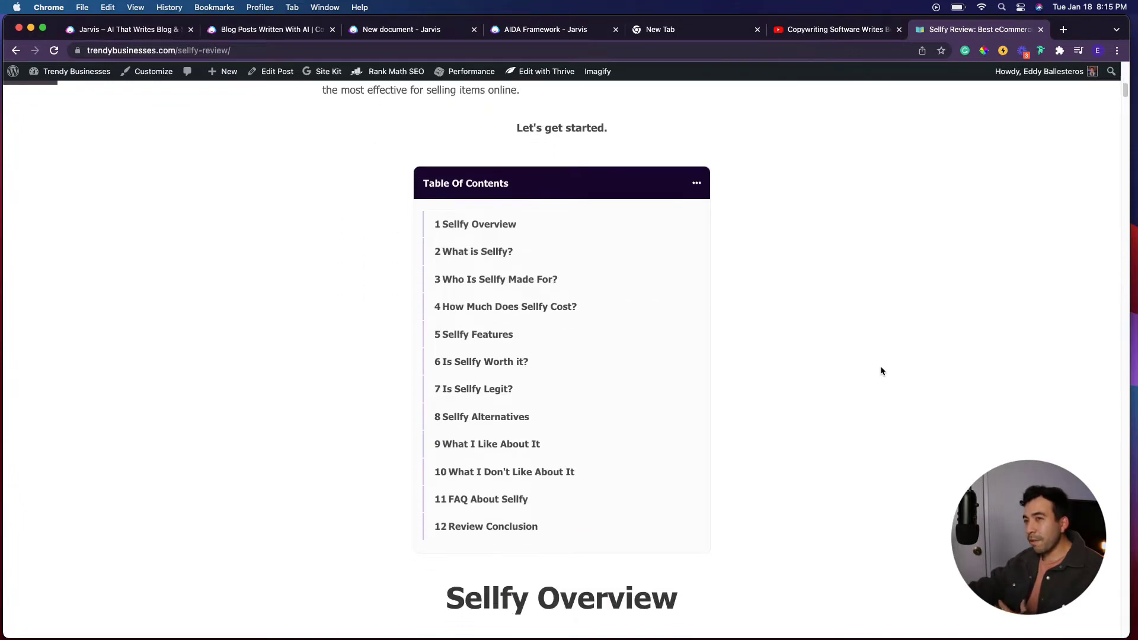
scroll(880, 371, down, 8)
scroll(877, 372, down, 5)
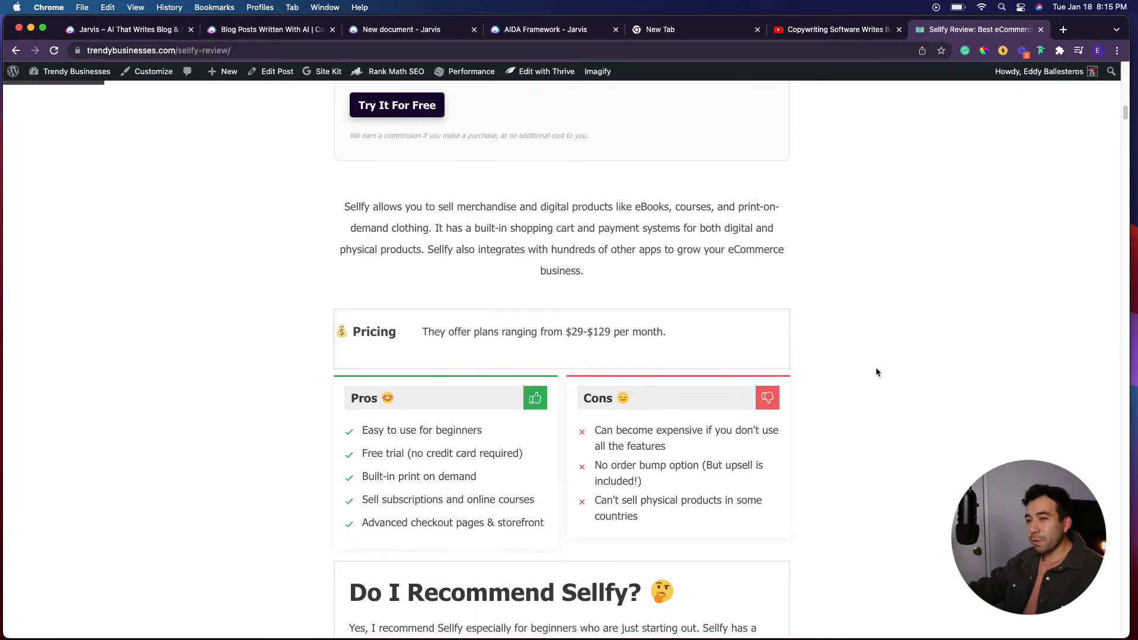
scroll(875, 368, down, 16)
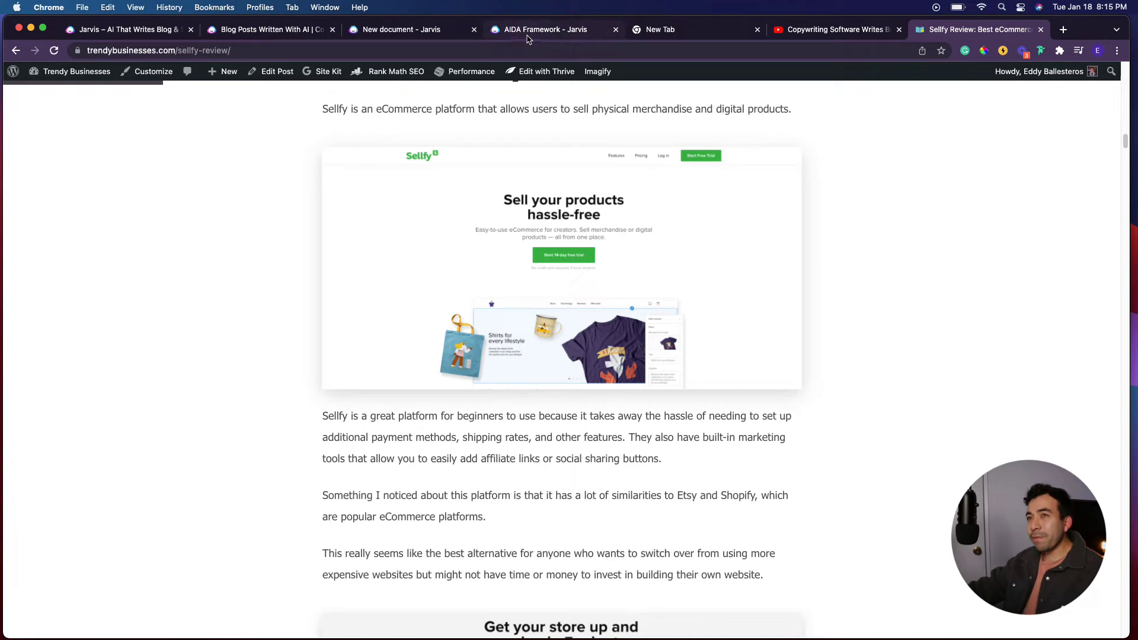
click(417, 39)
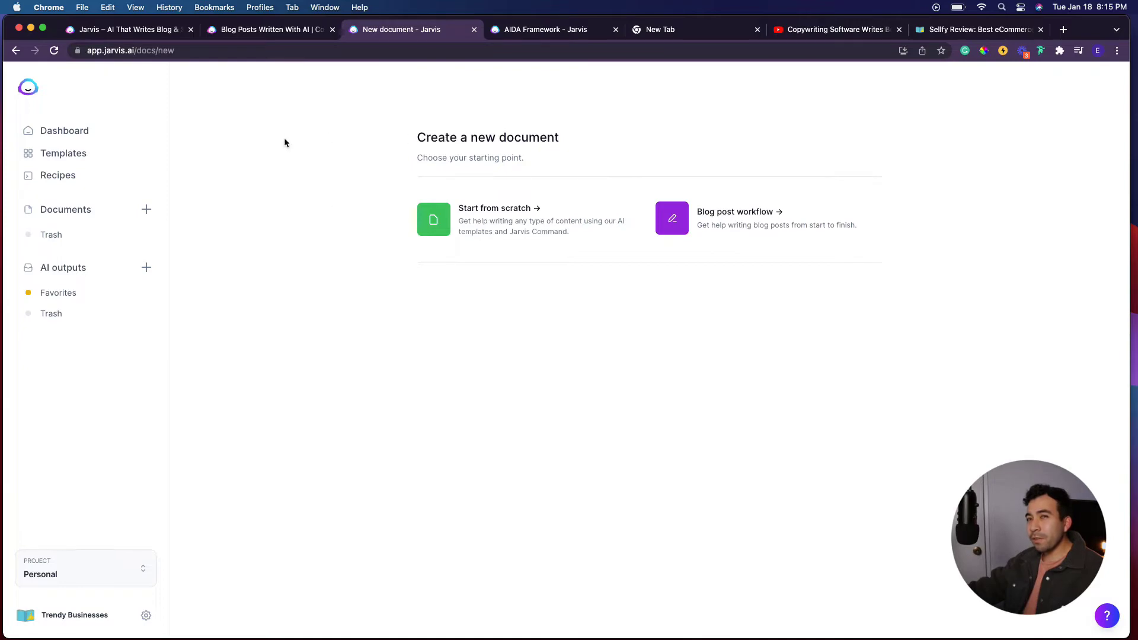
Step: Filter the templates library to Frameworks after briefly trying the Social Media filter
click(508, 31)
click(401, 29)
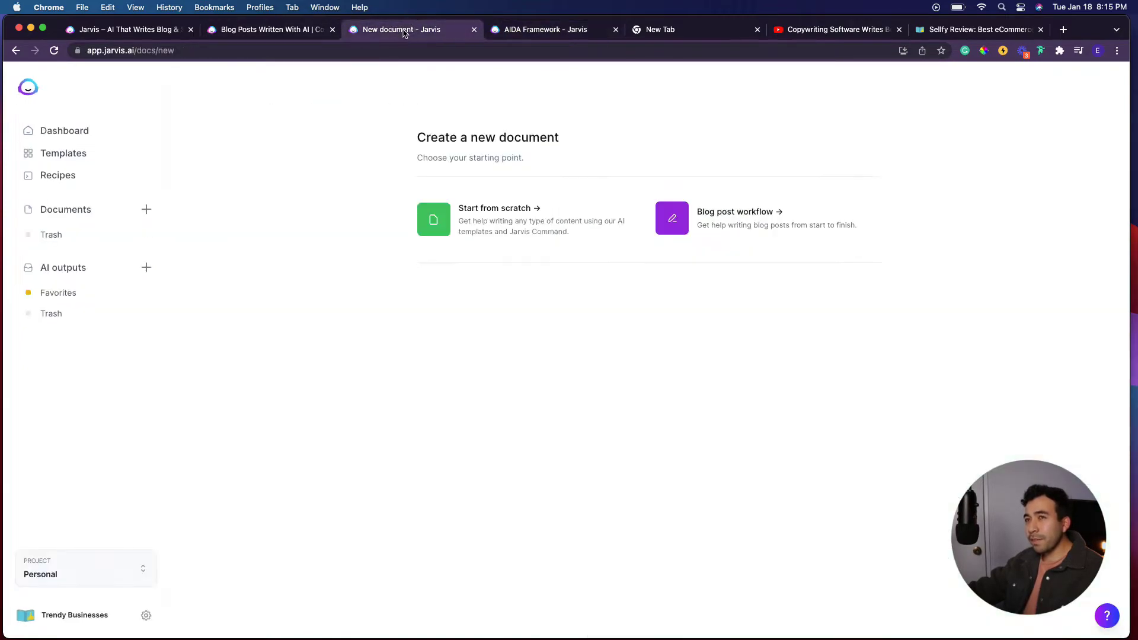
click(84, 157)
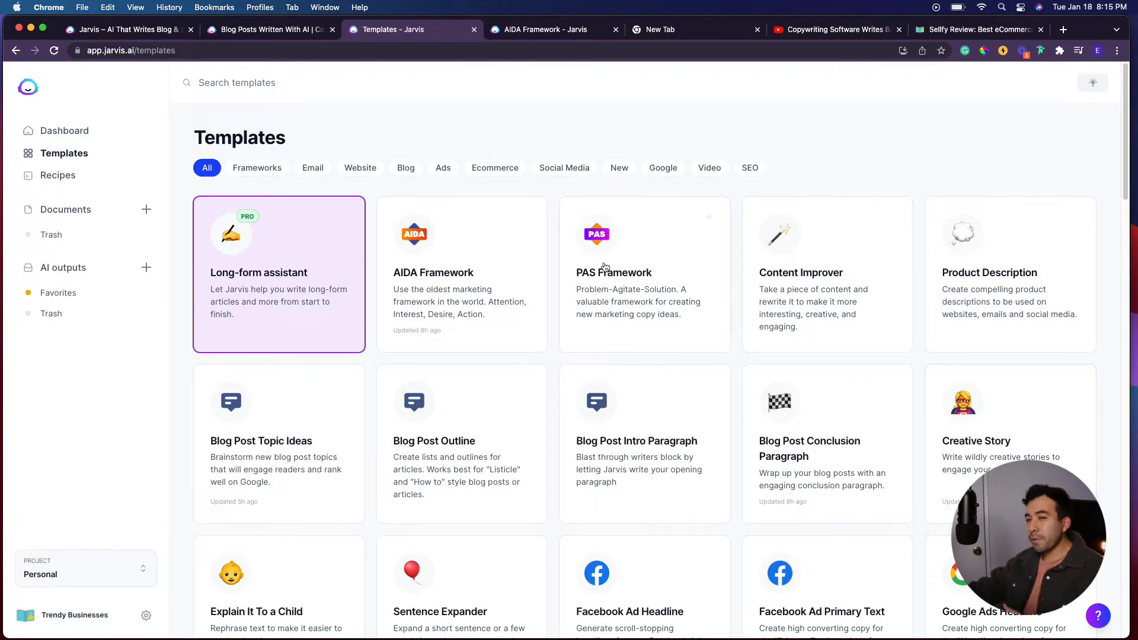
click(580, 169)
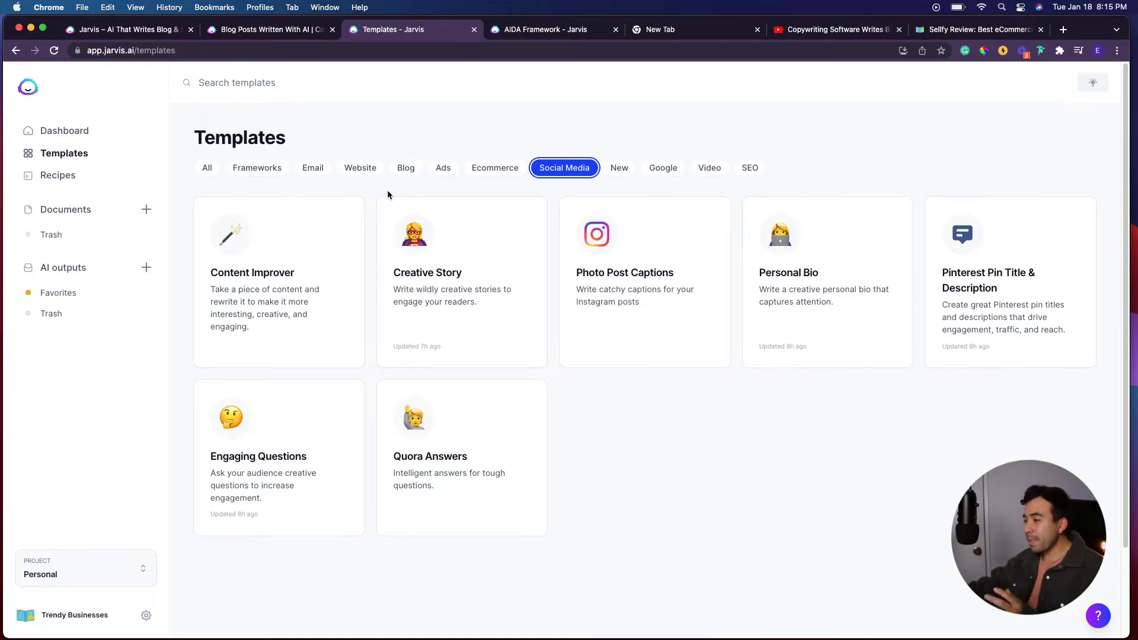
click(264, 173)
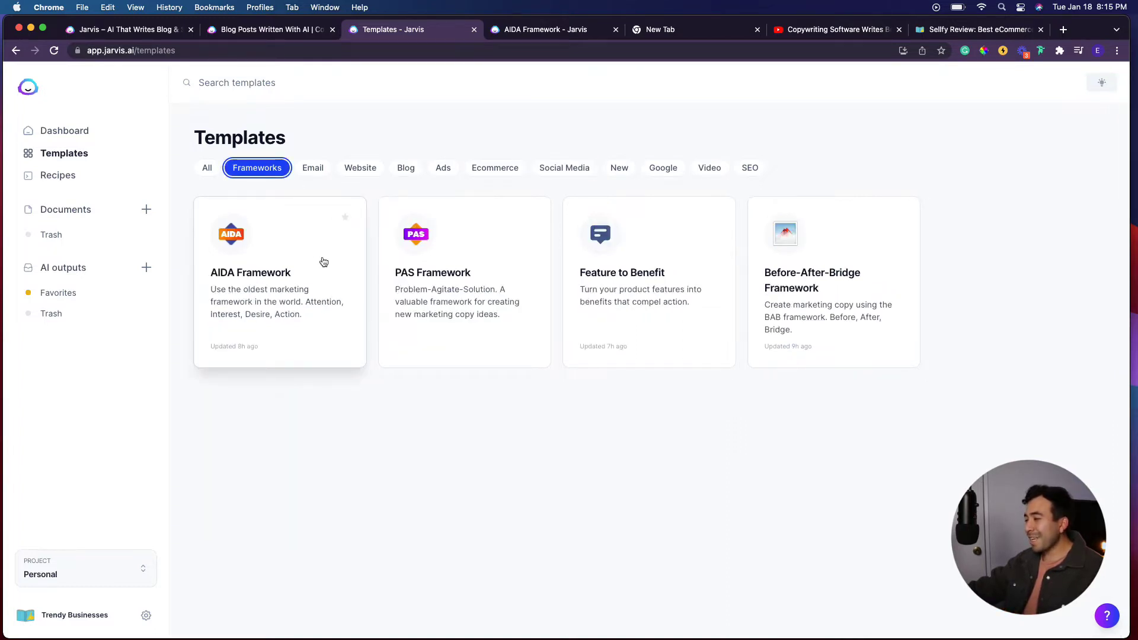
Step: Run the AIDA Framework template for the best chocolate company and review the three outputs
click(285, 276)
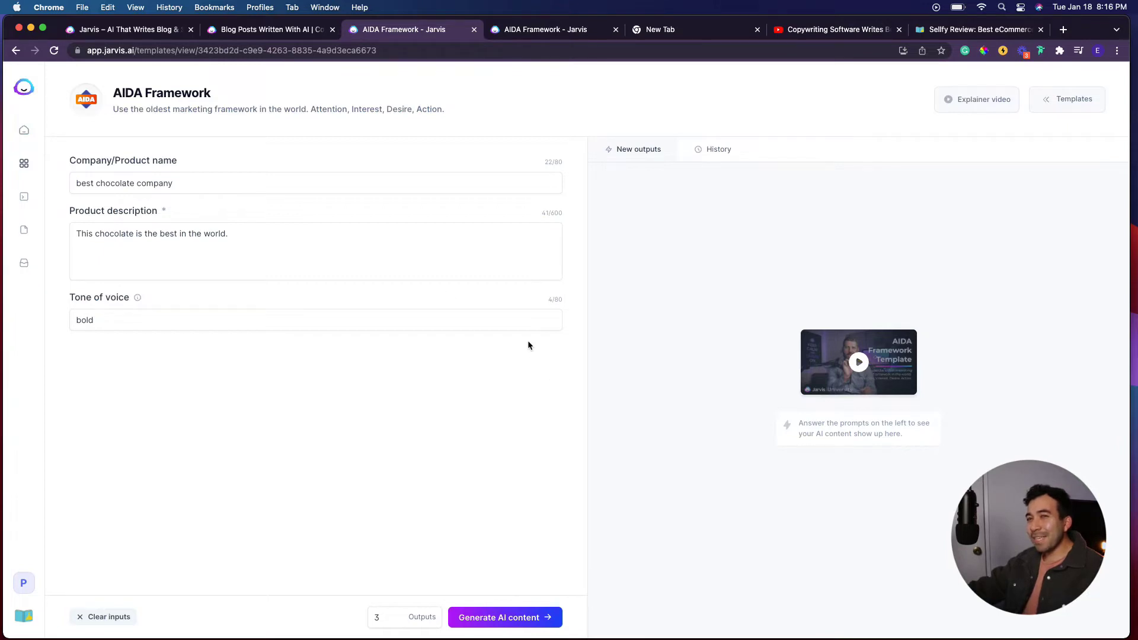
click(504, 617)
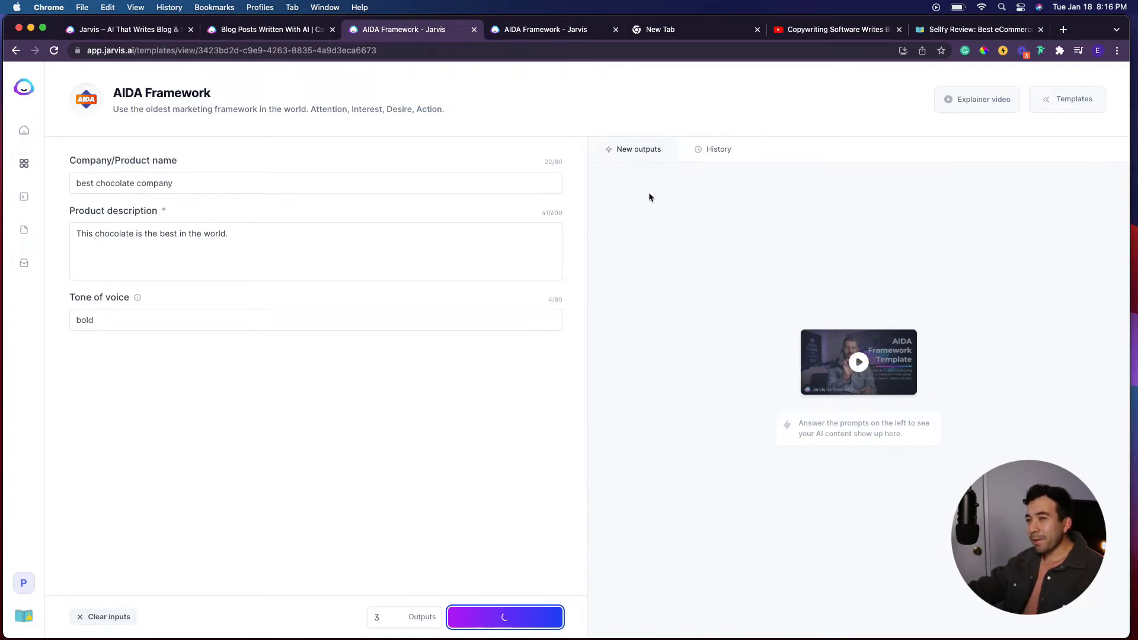
scroll(851, 432, down, 1)
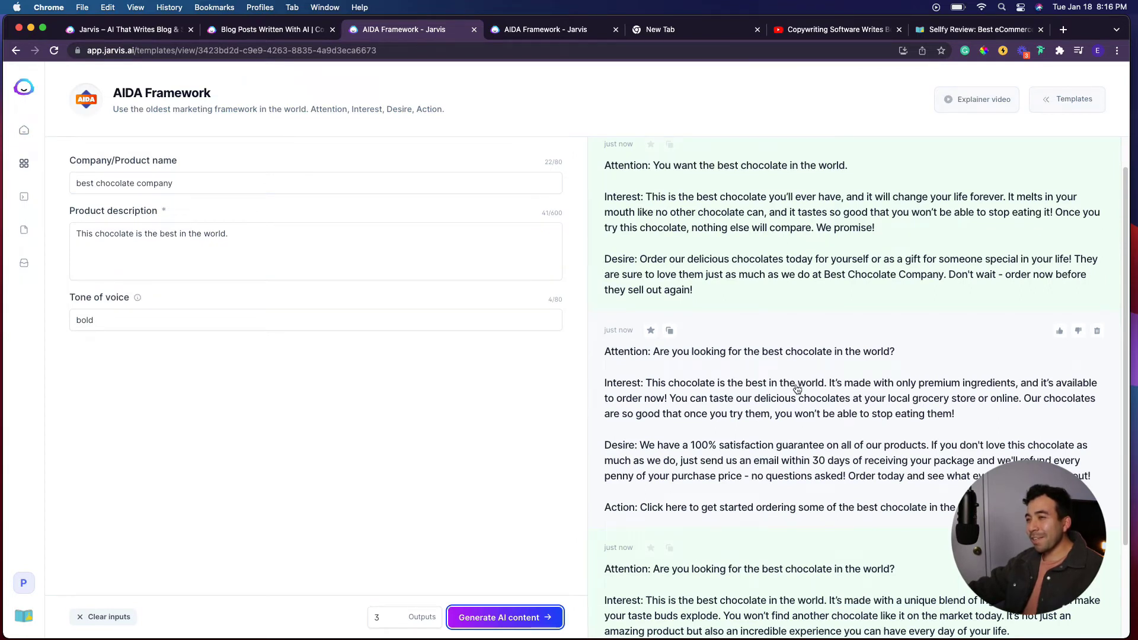
scroll(796, 388, down, 1)
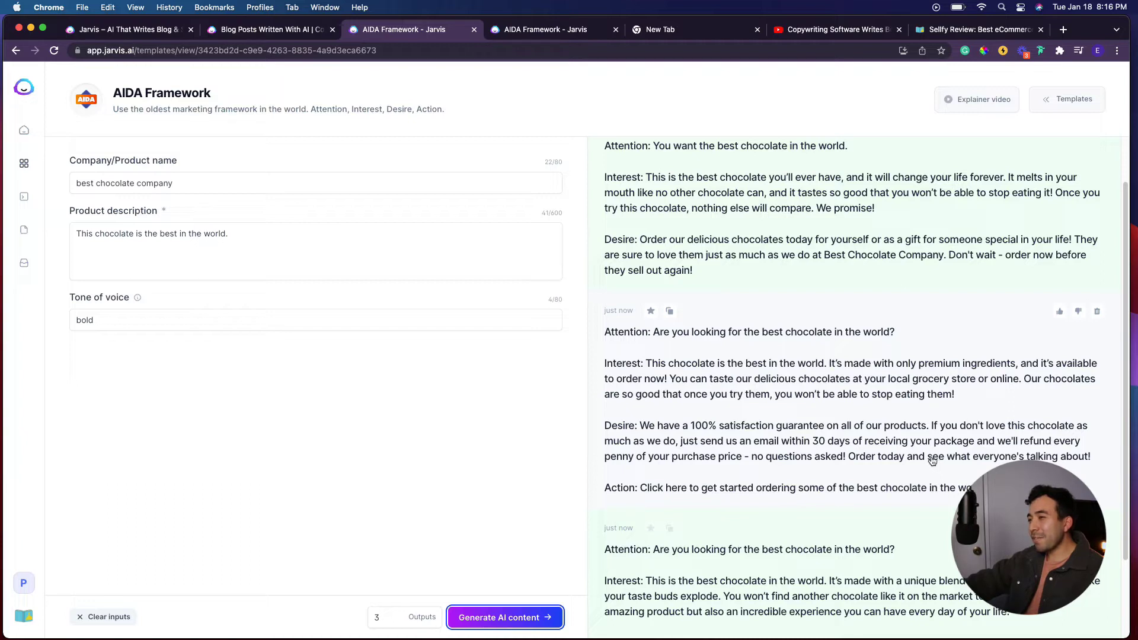
scroll(869, 478, down, 1)
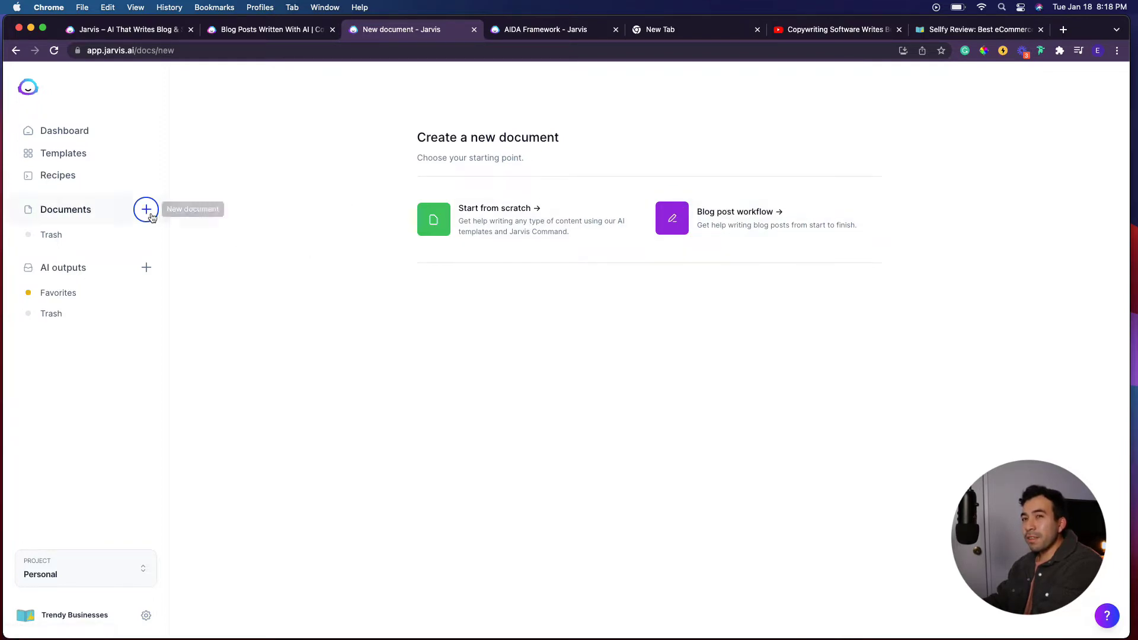
Step: Start a guided blog post described as 'the best kitchen knives' with keyword 'kitchen knives'
click(728, 223)
click(551, 308)
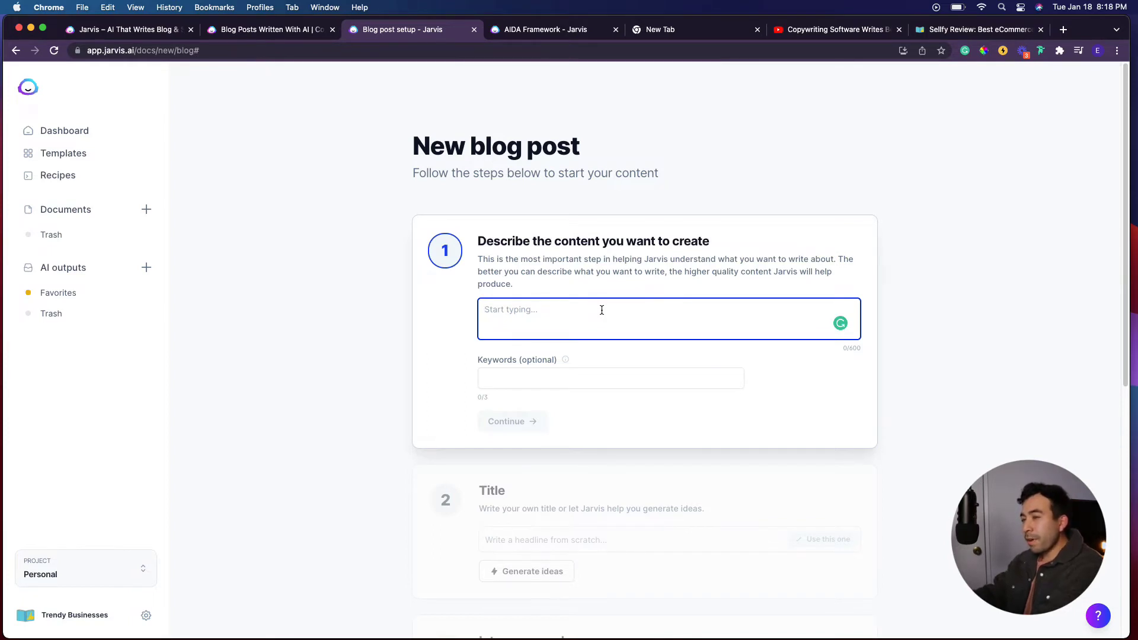
text(the best kitchen k)
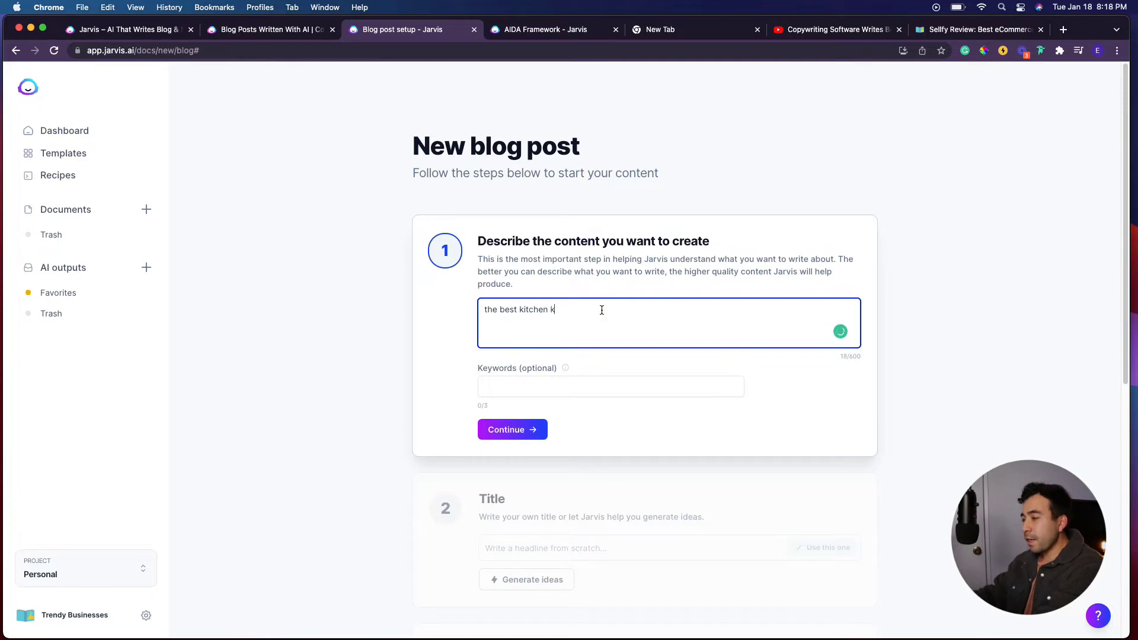
text(nives)
click(582, 388)
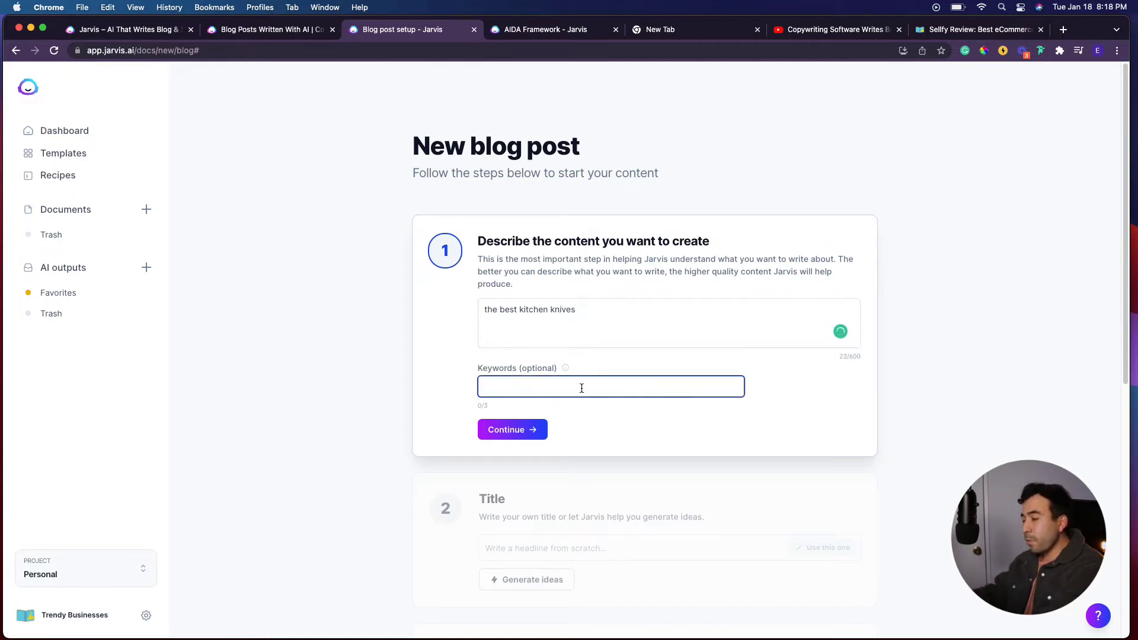
text(knit)
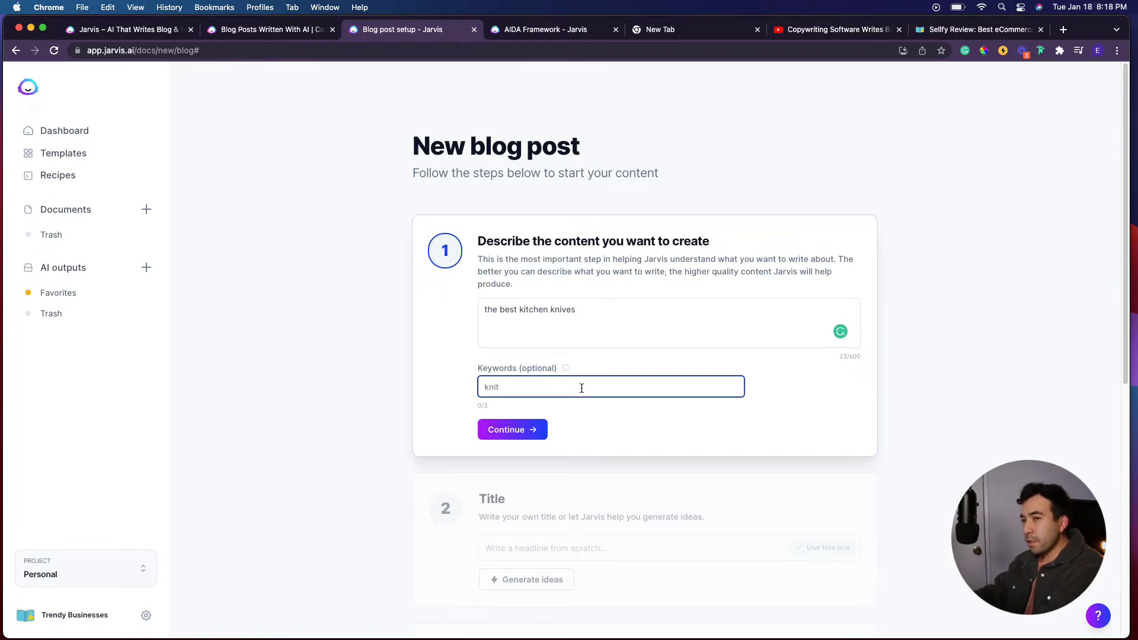
text(chen kni)
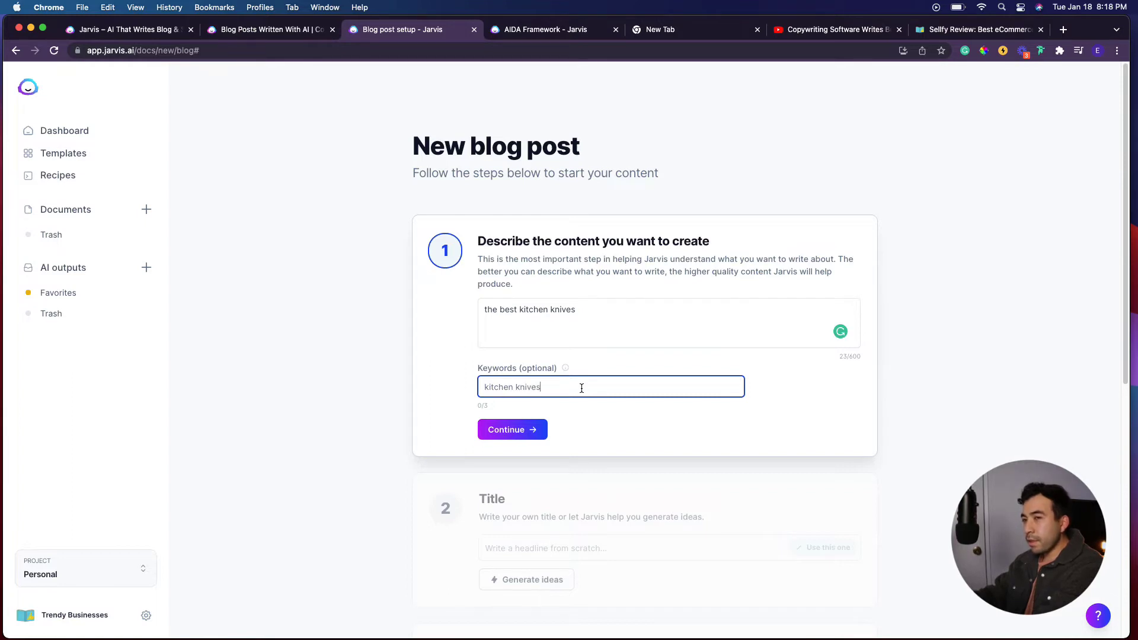
key(Return)
click(506, 430)
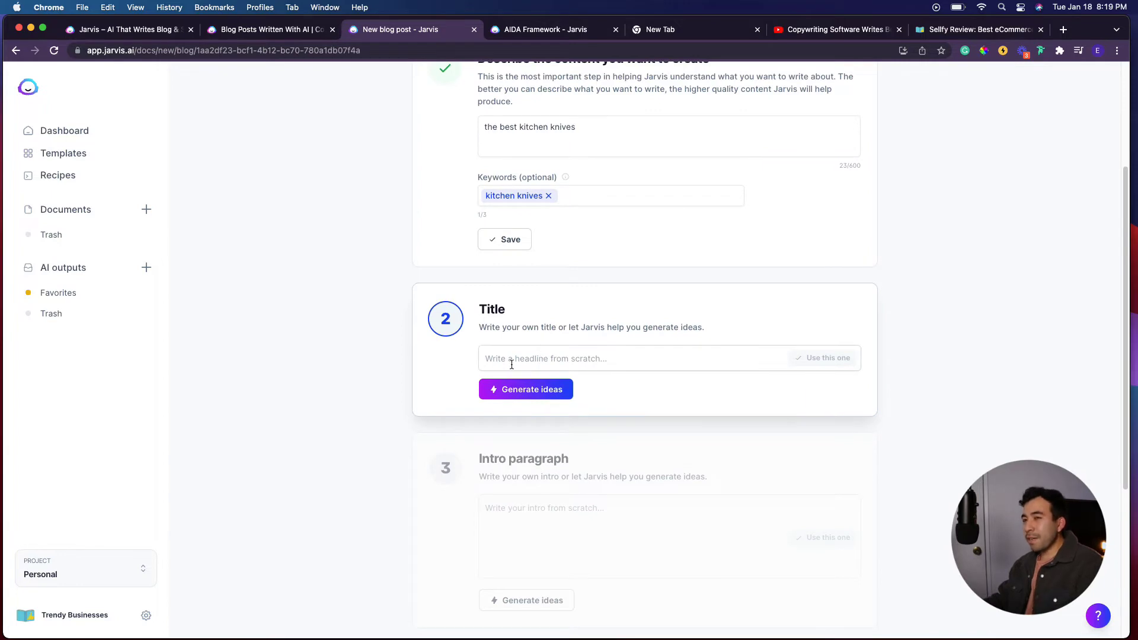
Step: Generate title ideas and choose 'The Best Kitchen Knives for Every Budget'
click(549, 394)
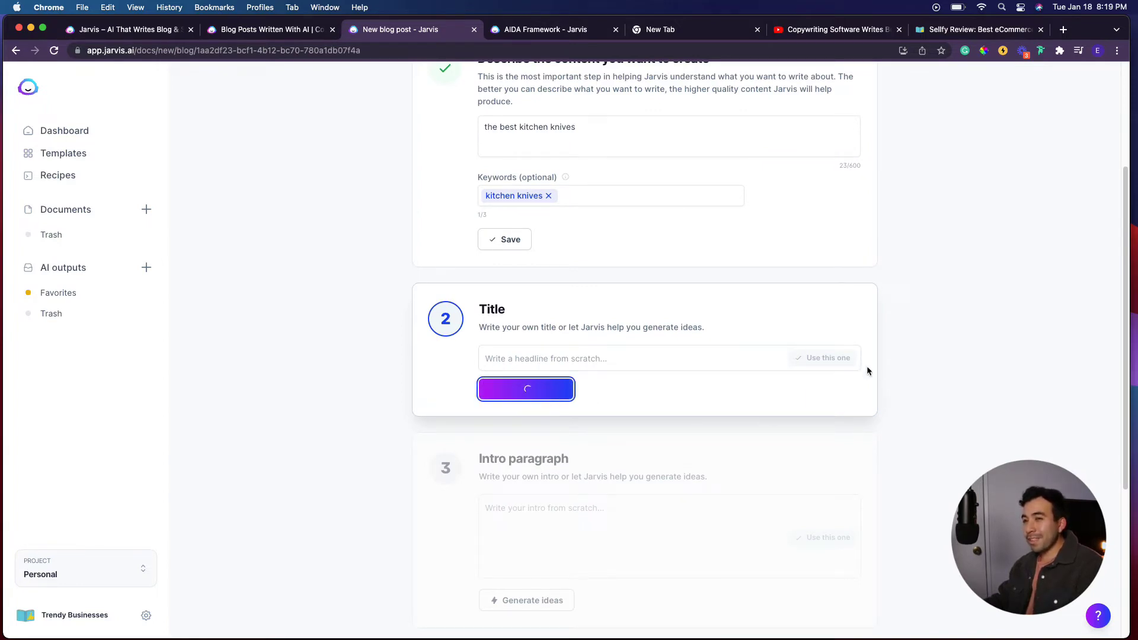
scroll(870, 349, down, 1)
scroll(870, 349, down, 1)
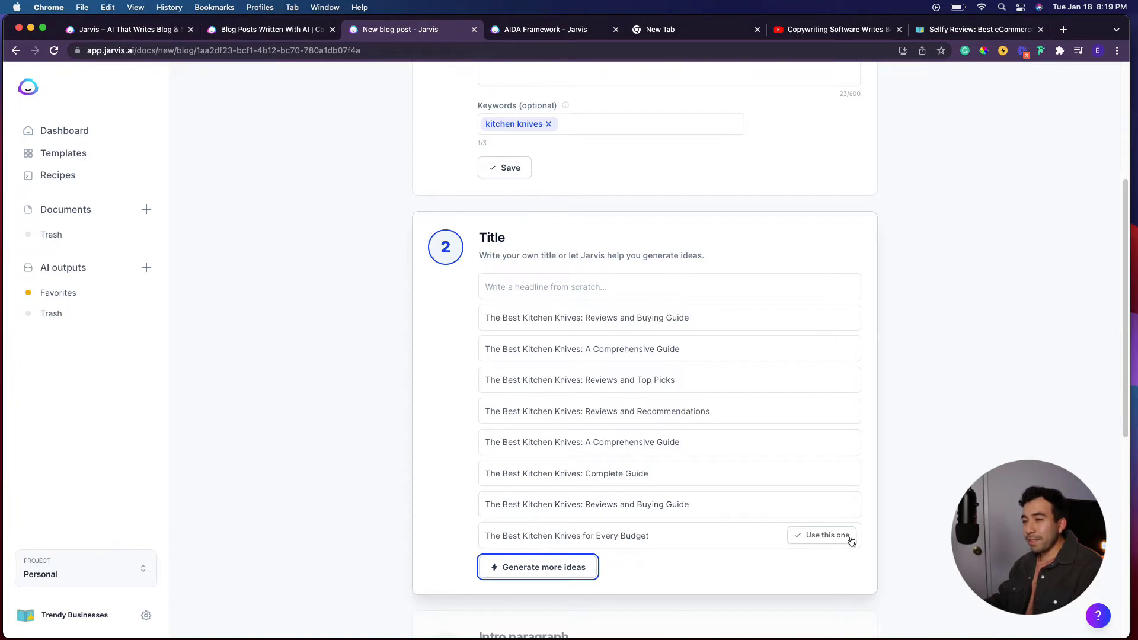
click(851, 540)
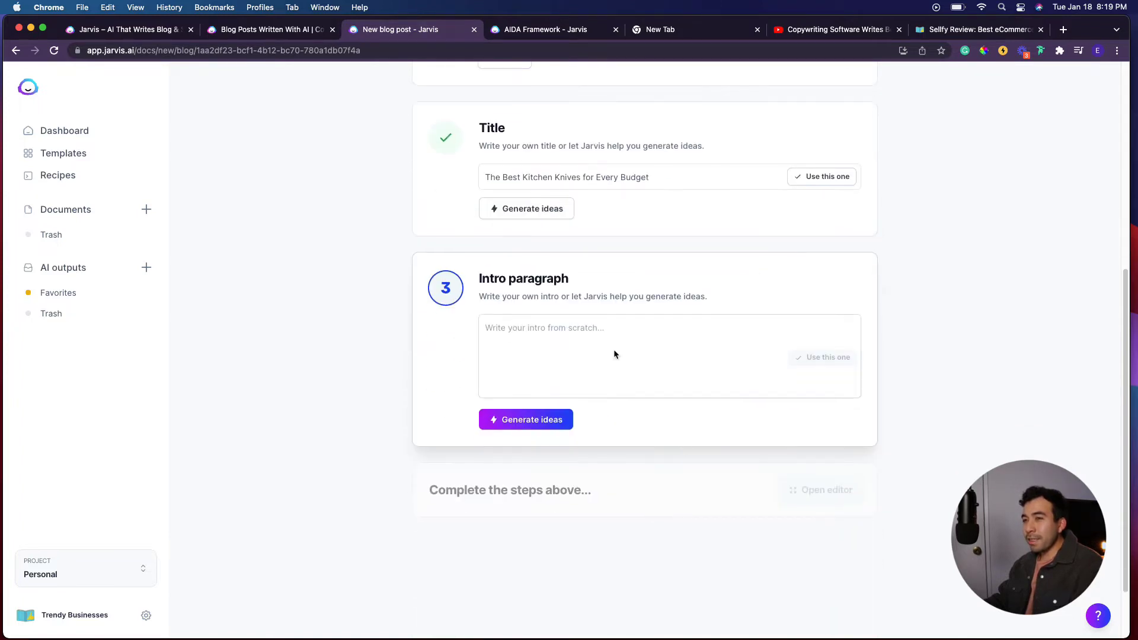
Step: Generate intro ideas and use the second one, 'If you're looking for the best kitchen knives…'
click(549, 421)
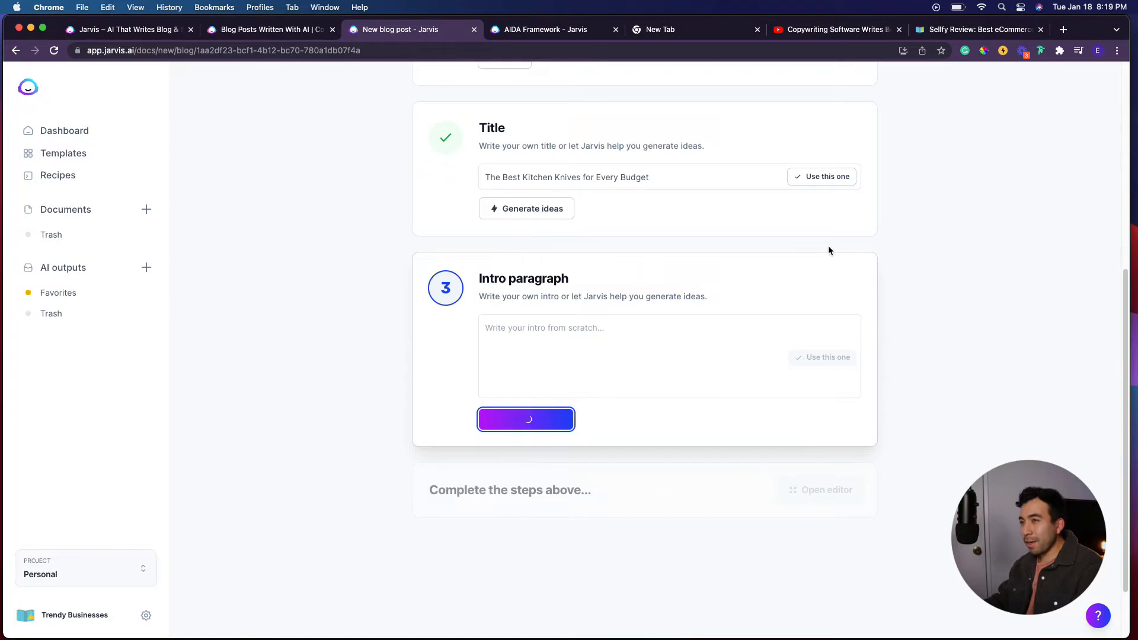
mouse_move(562, 455)
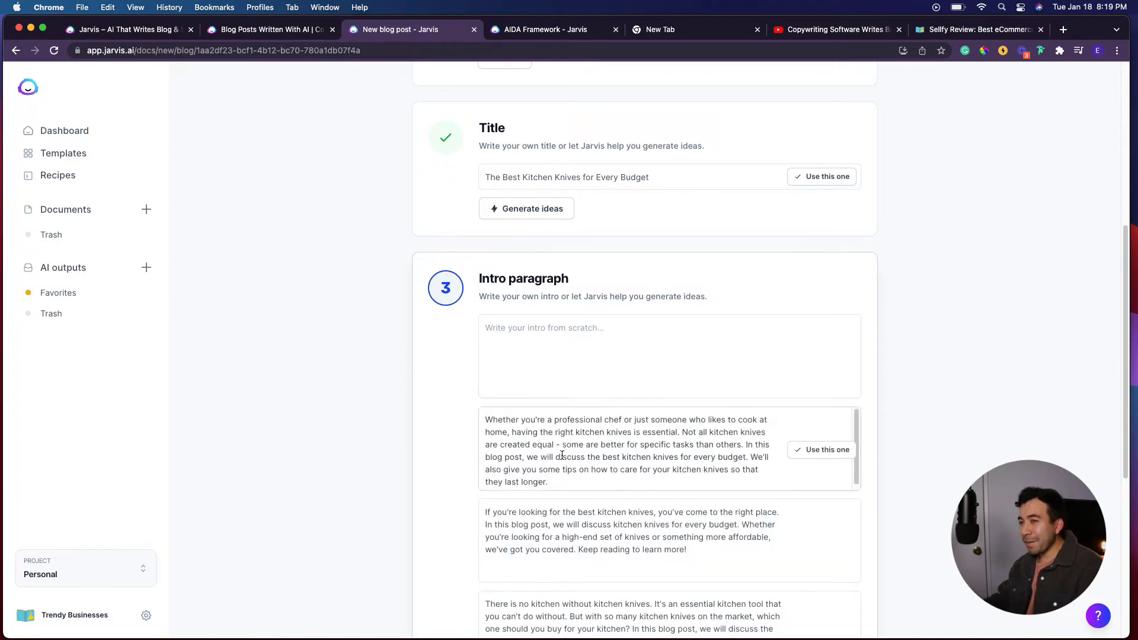
scroll(486, 462, down, 3)
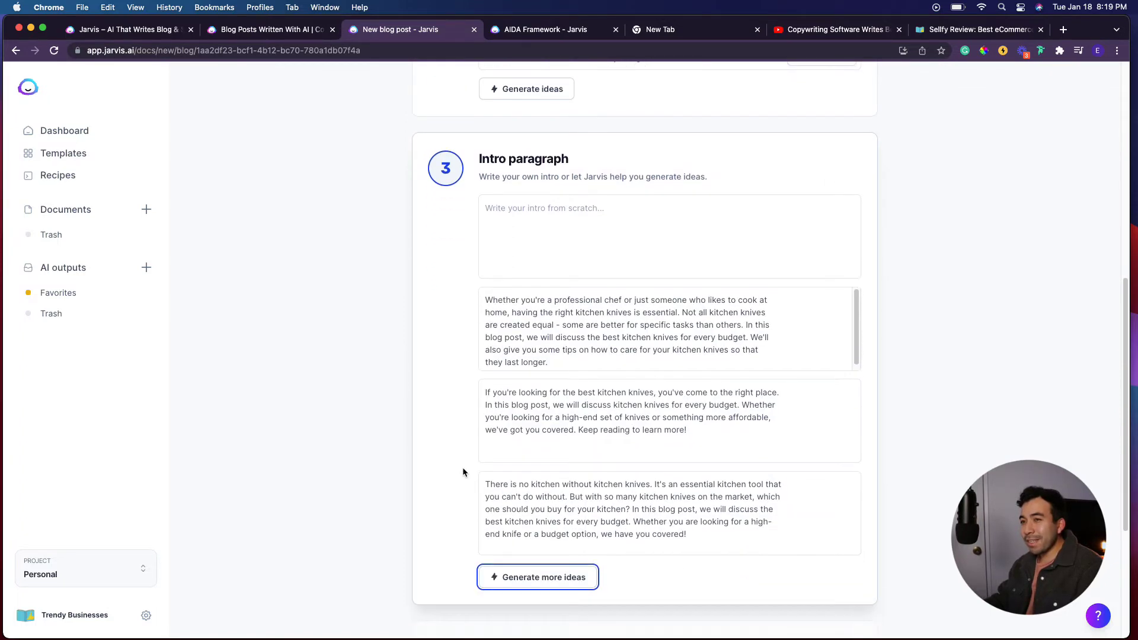
mouse_move(564, 344)
mouse_move(560, 425)
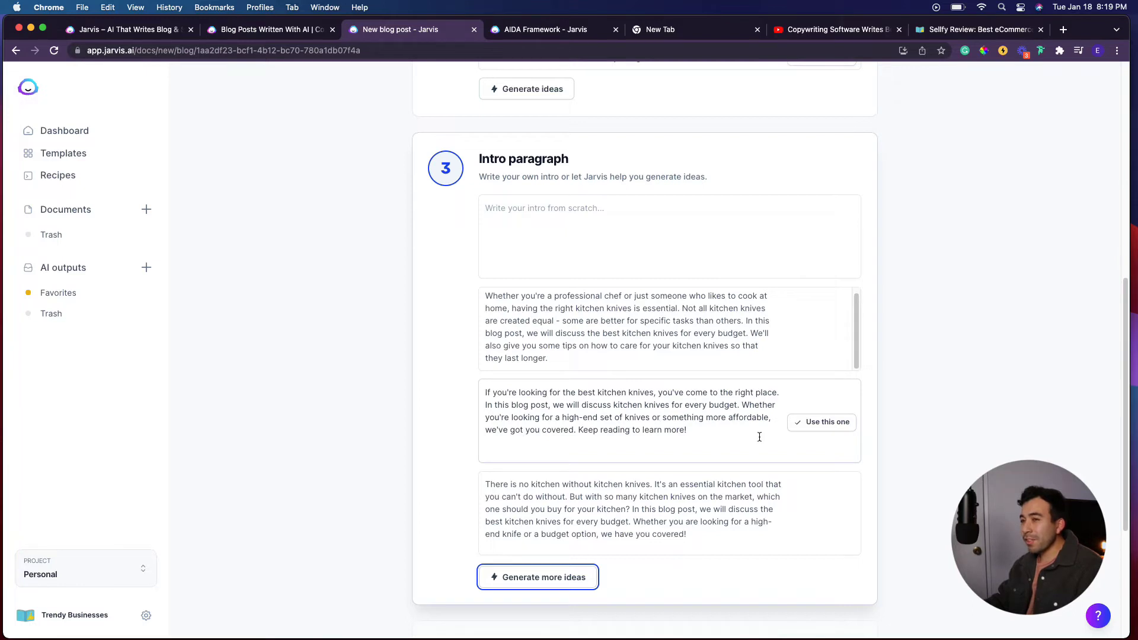
click(831, 426)
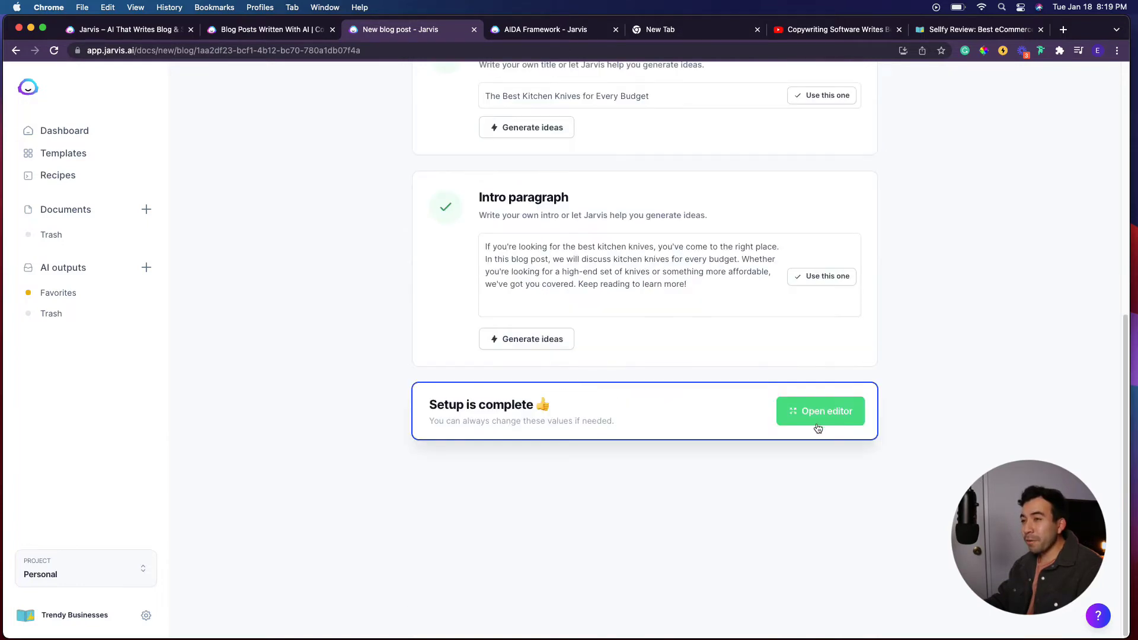
click(815, 417)
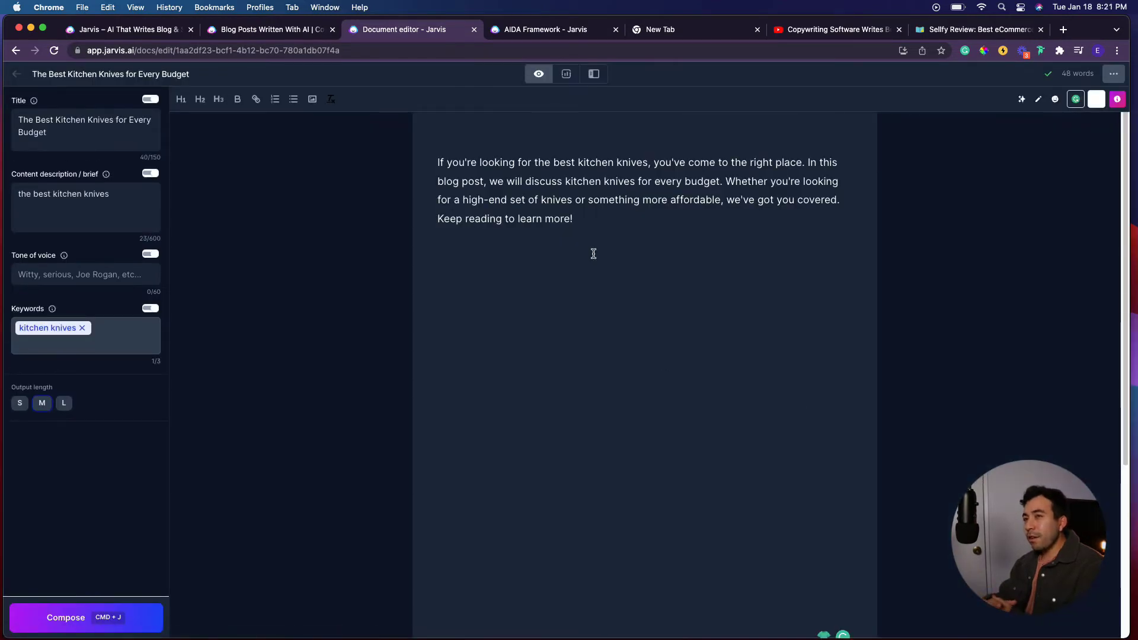
Step: Compose a section below the intro recommending the Wusthof Classic Ikon Knife Set
click(593, 253)
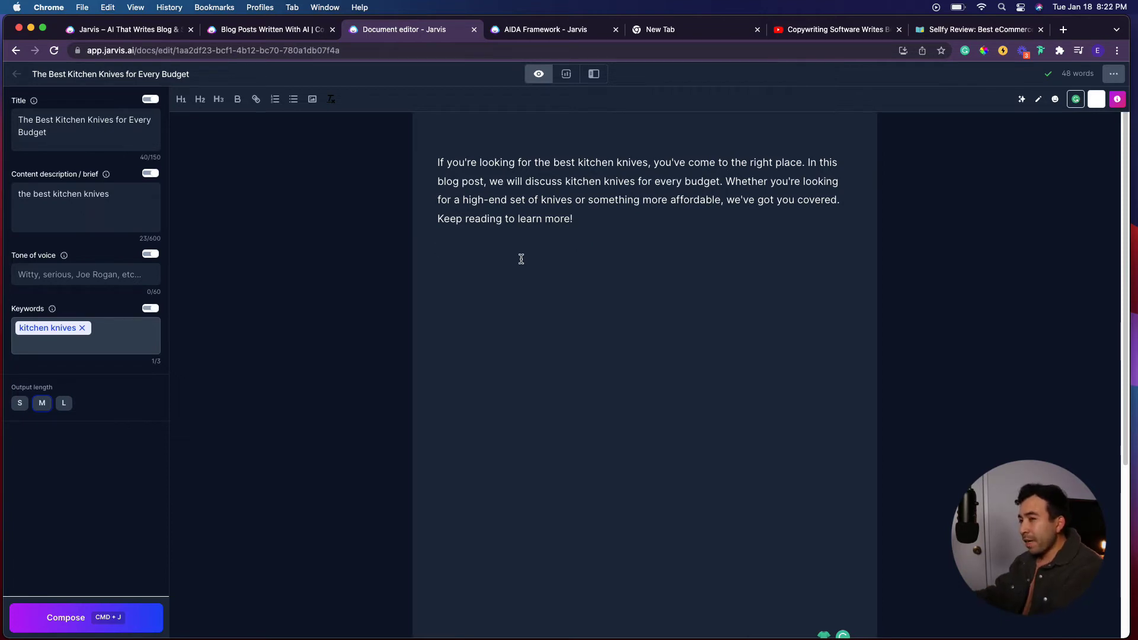
click(93, 618)
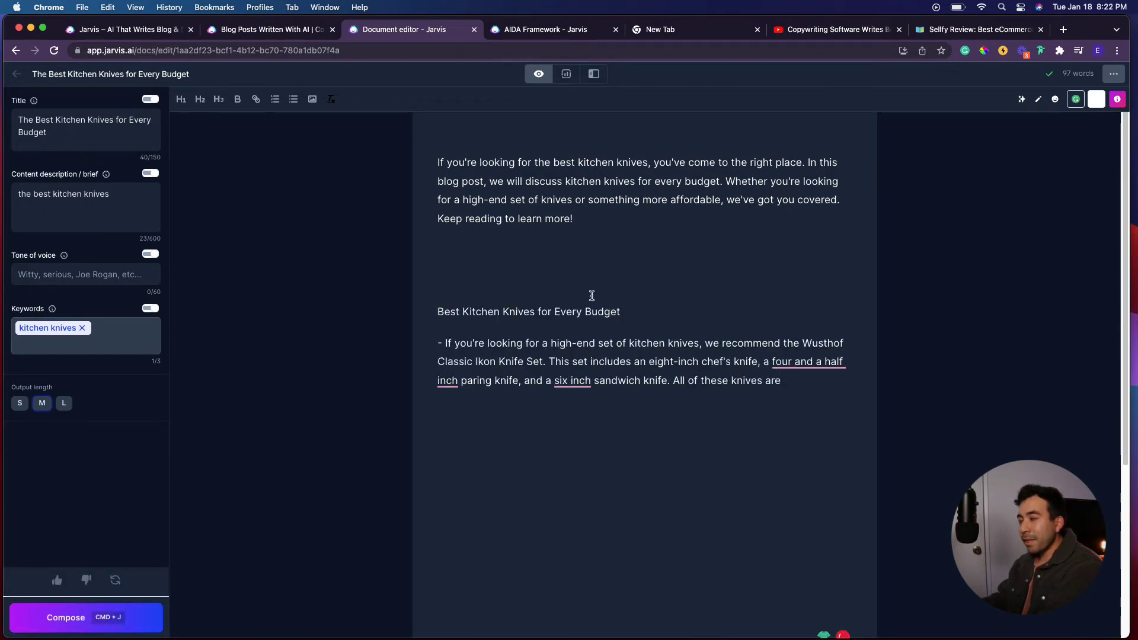
scroll(592, 296, down, 1)
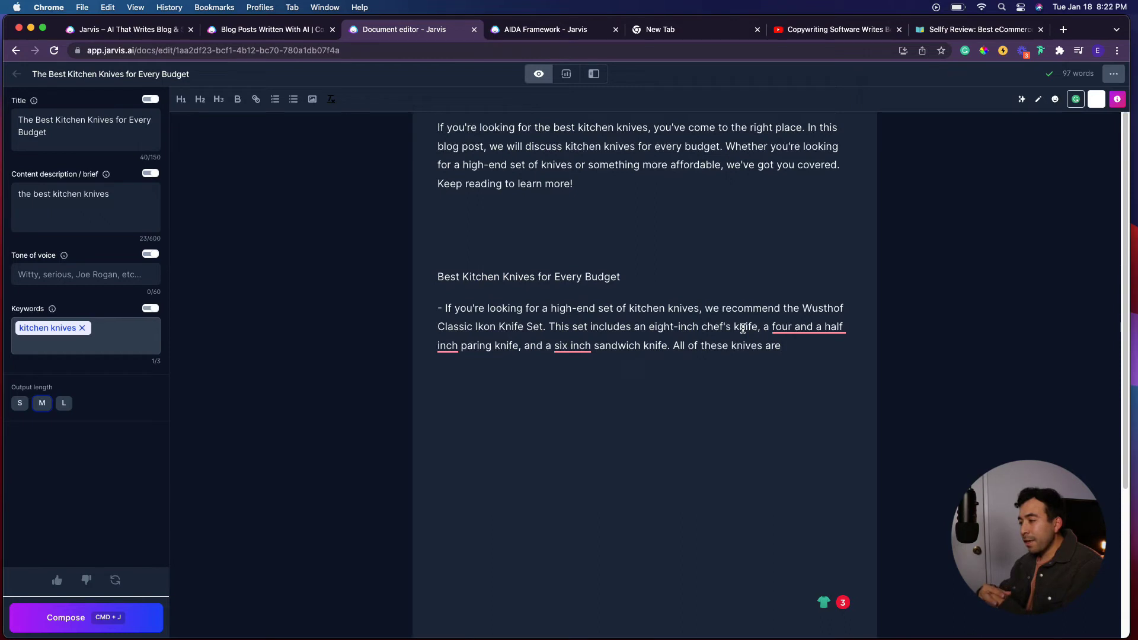
Step: Select the whole content description brief text
click(117, 196)
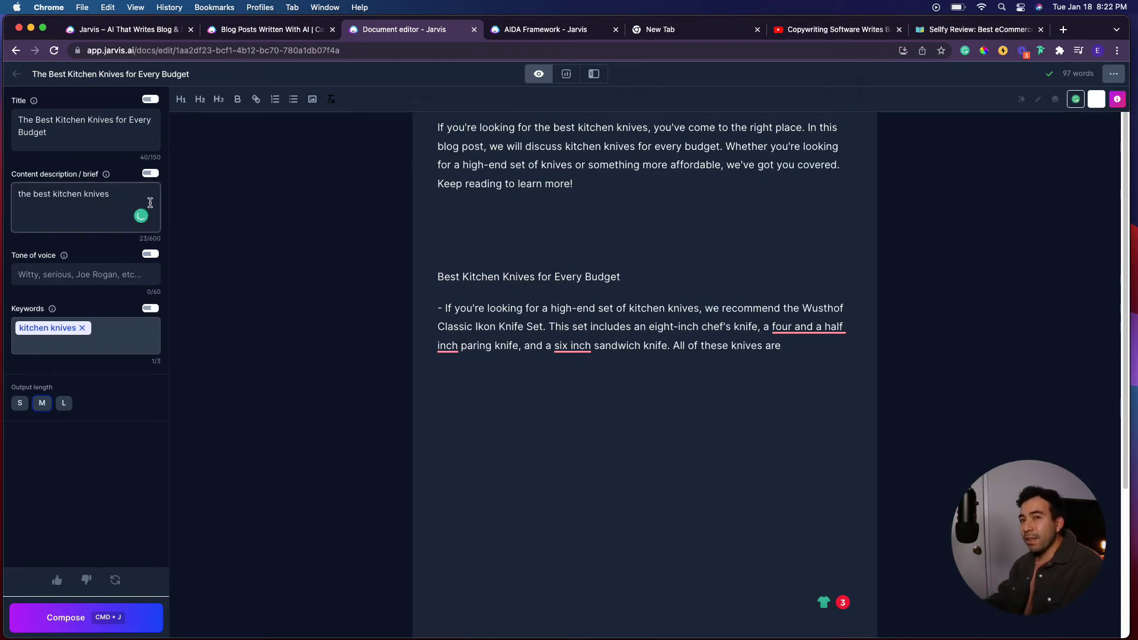
triple_click(117, 191)
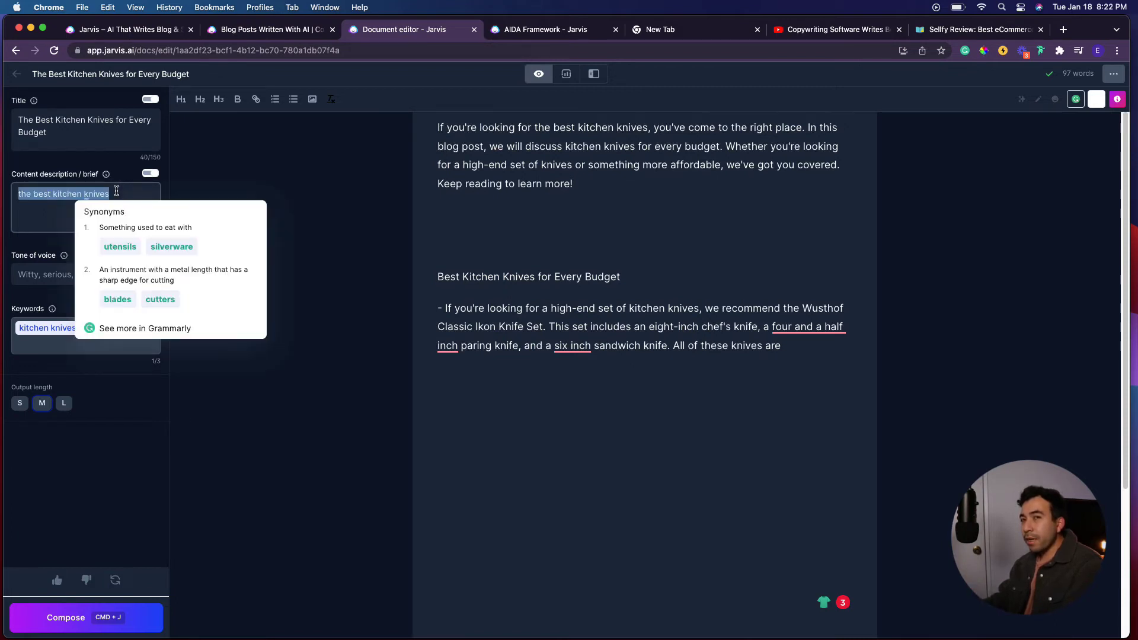
click(101, 188)
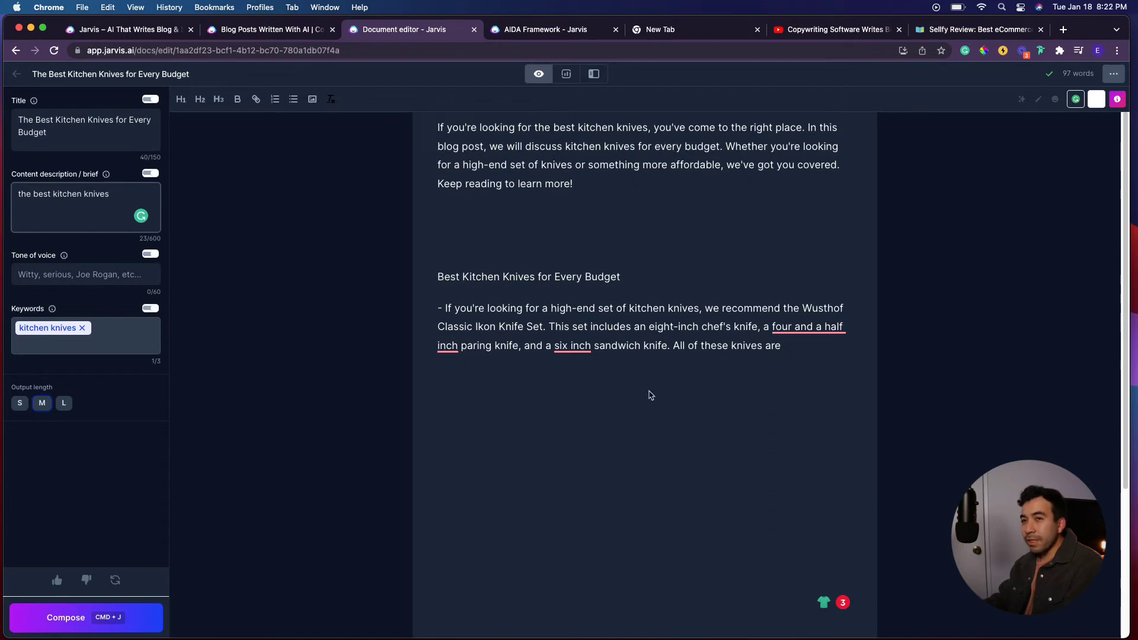
Step: Add a '***' line after the last paragraph, then switch to the Templates tab
click(818, 347)
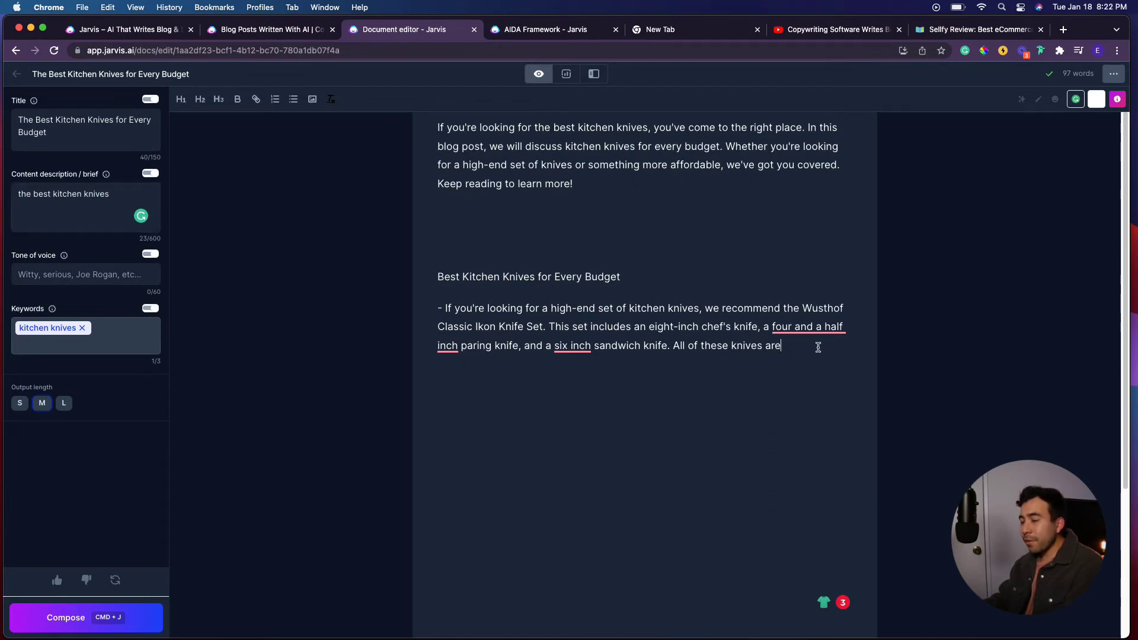
key(Return)
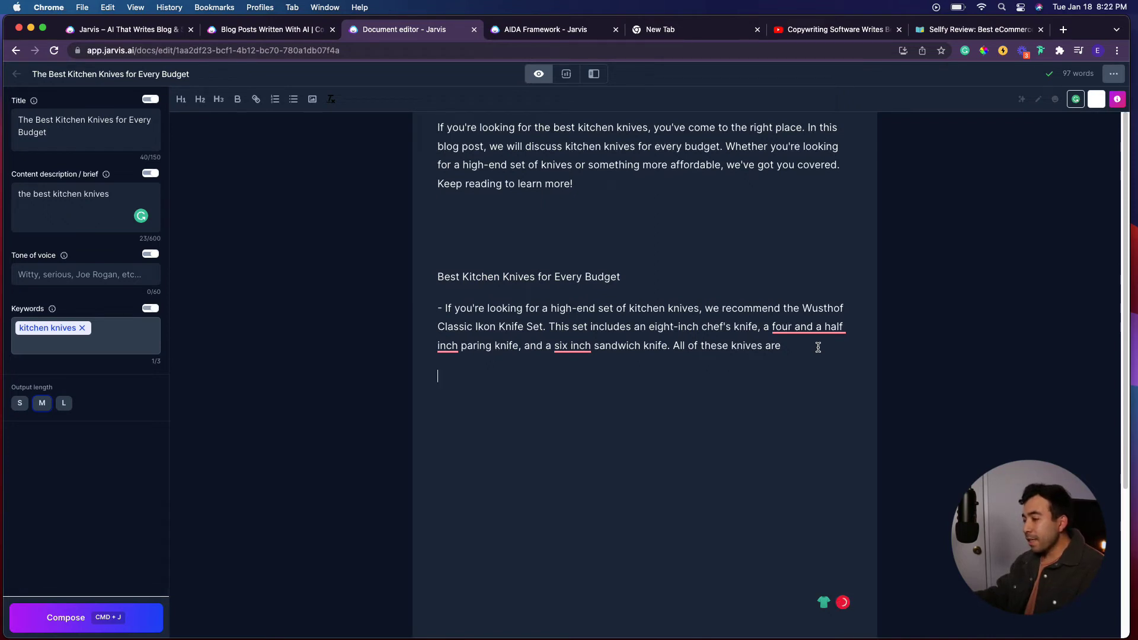
text(***)
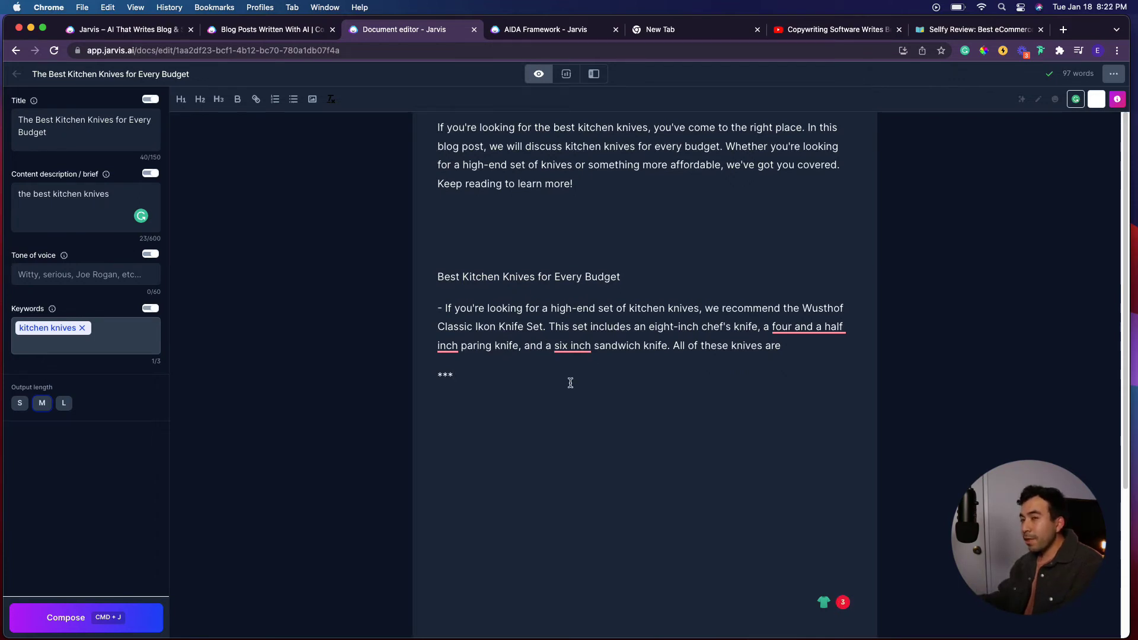
scroll(570, 383, up, 1)
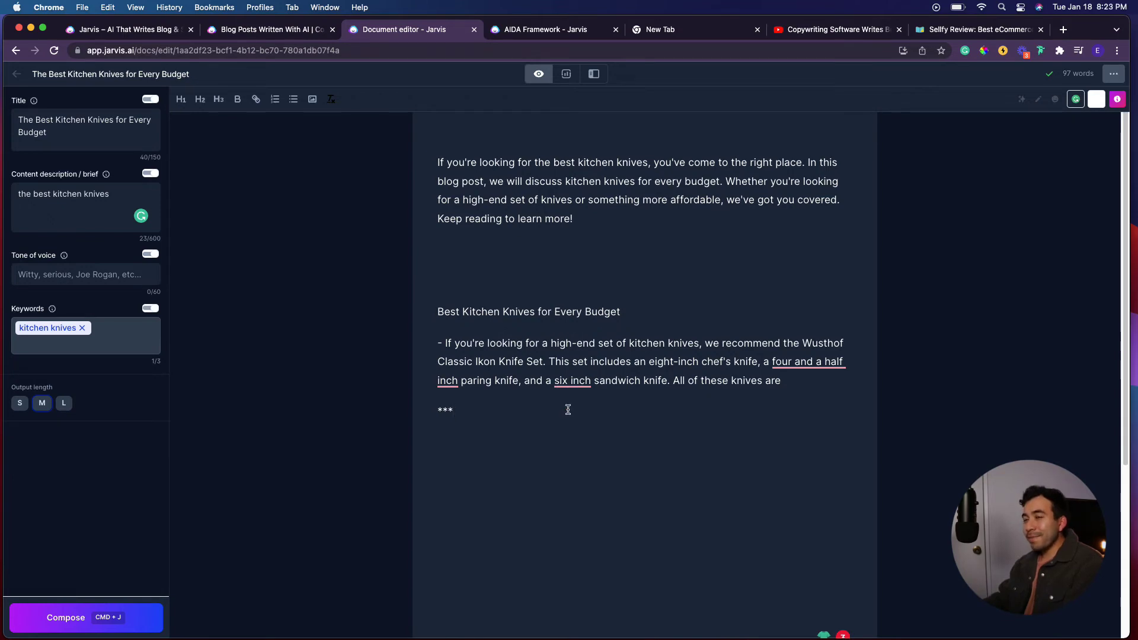
click(543, 29)
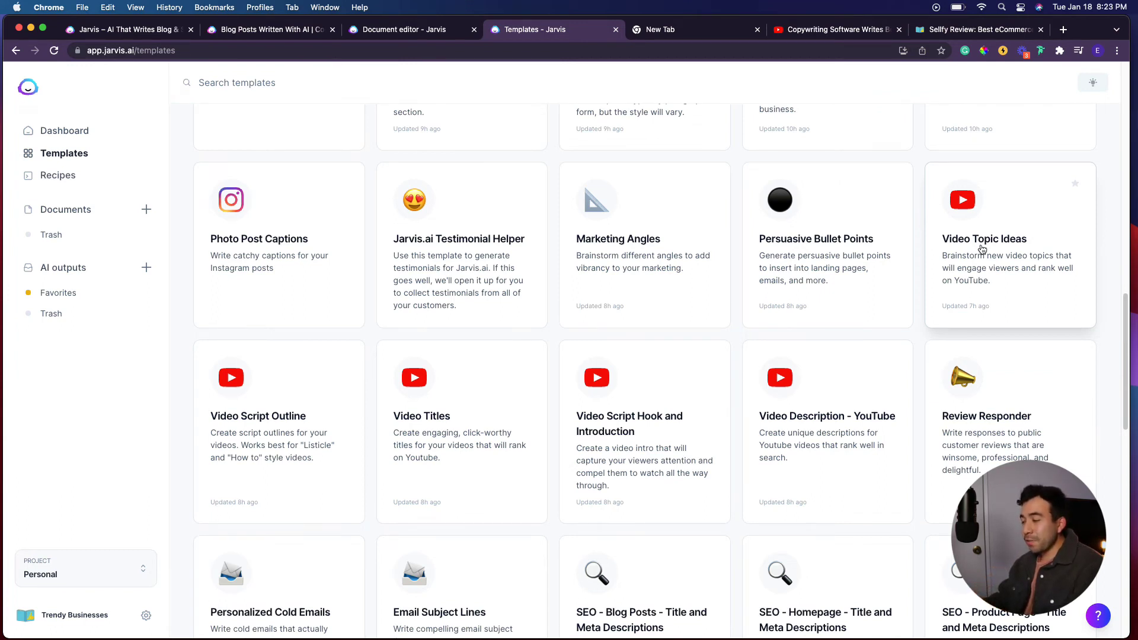
Step: Open the Video Topic Ideas template from the Templates page
click(982, 249)
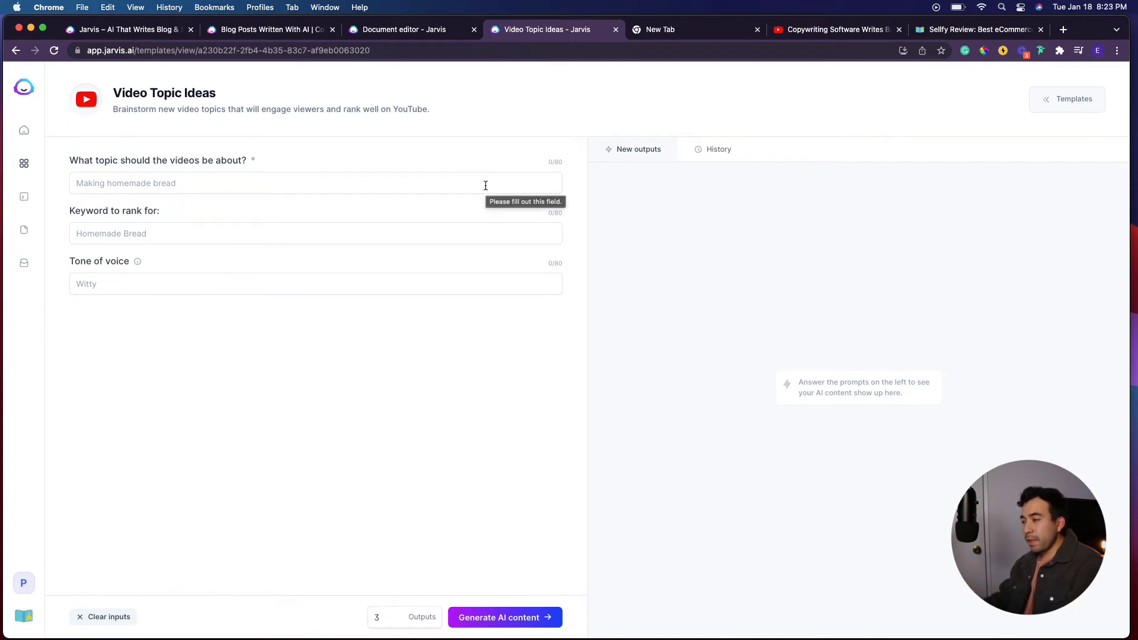
Step: Enter the video topic 'kitchen knives' and the keyword 'best kitchen knives'
click(392, 187)
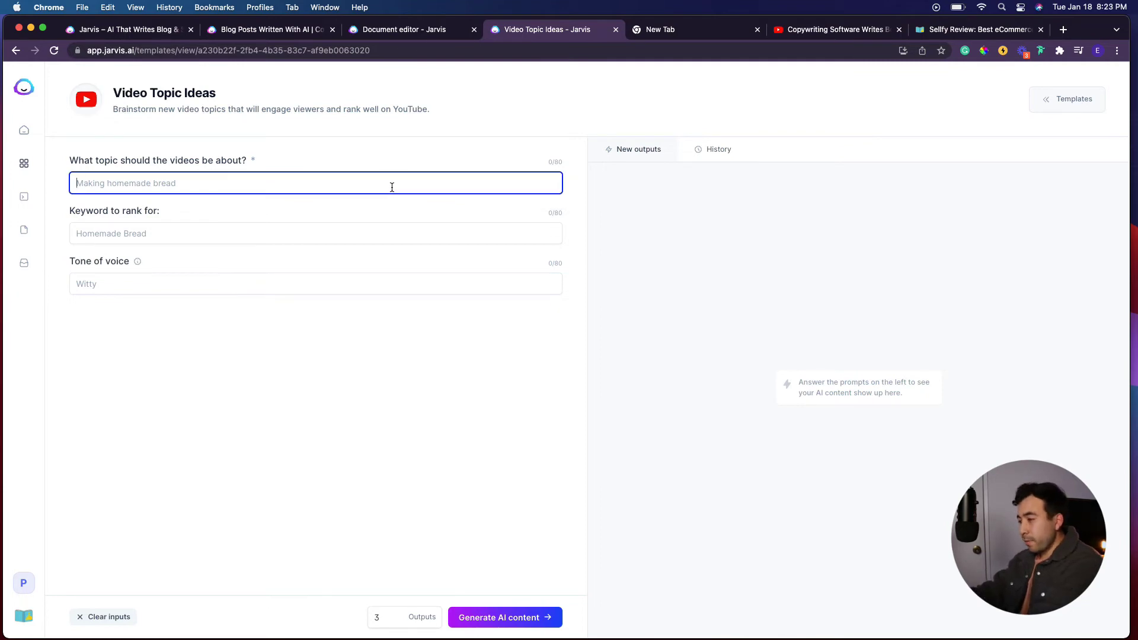
text(kitche)
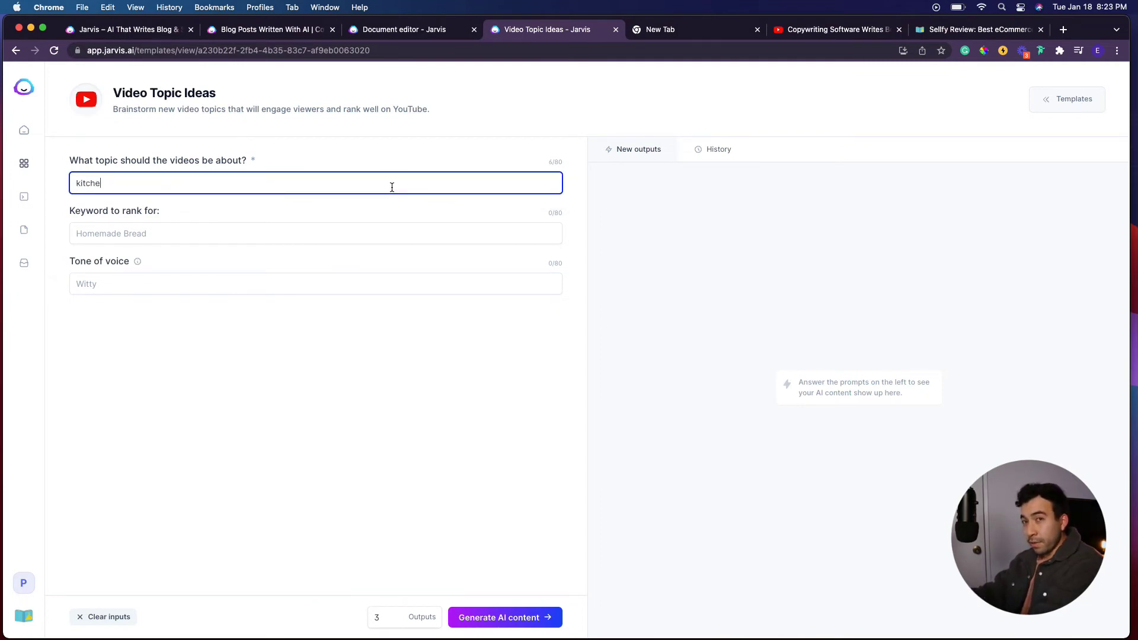
text(n knives)
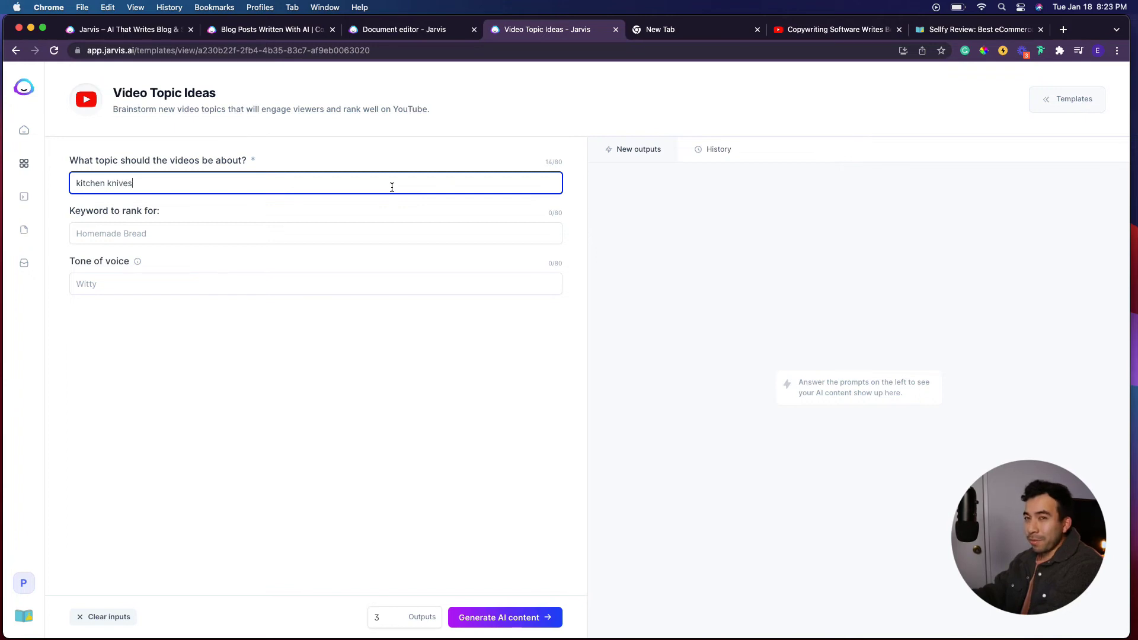
click(313, 239)
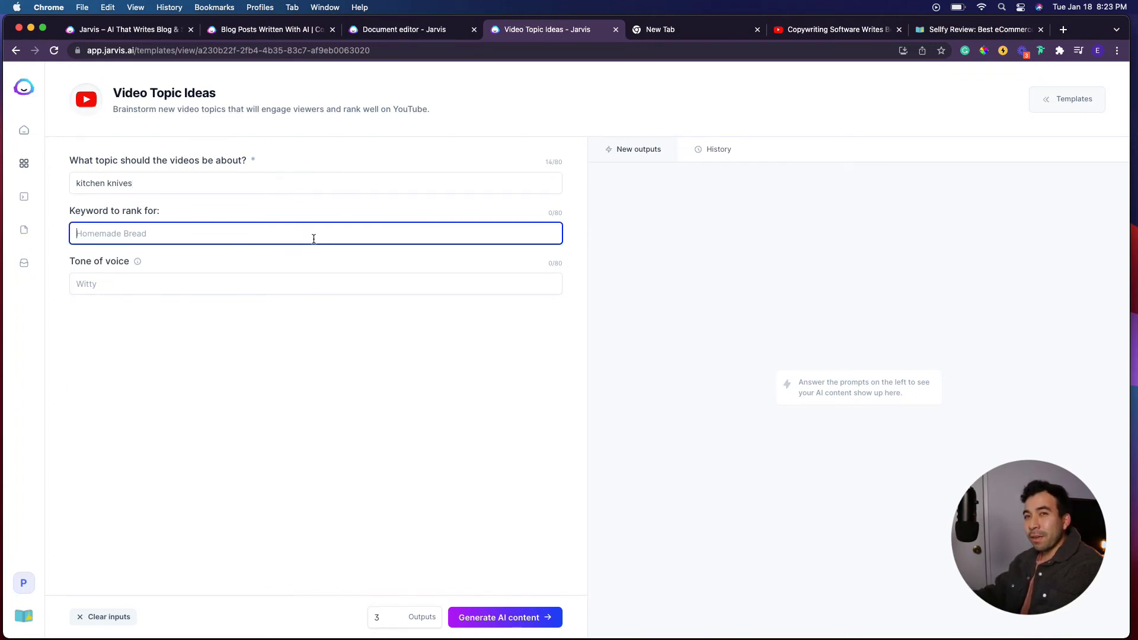
text(best k)
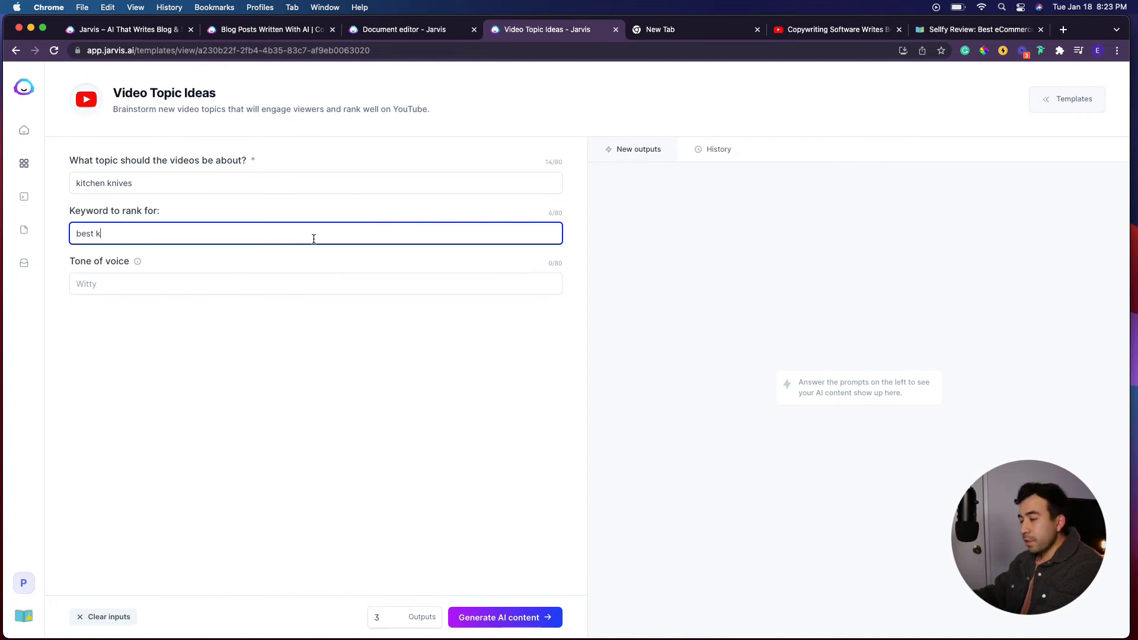
text(itchen knife)
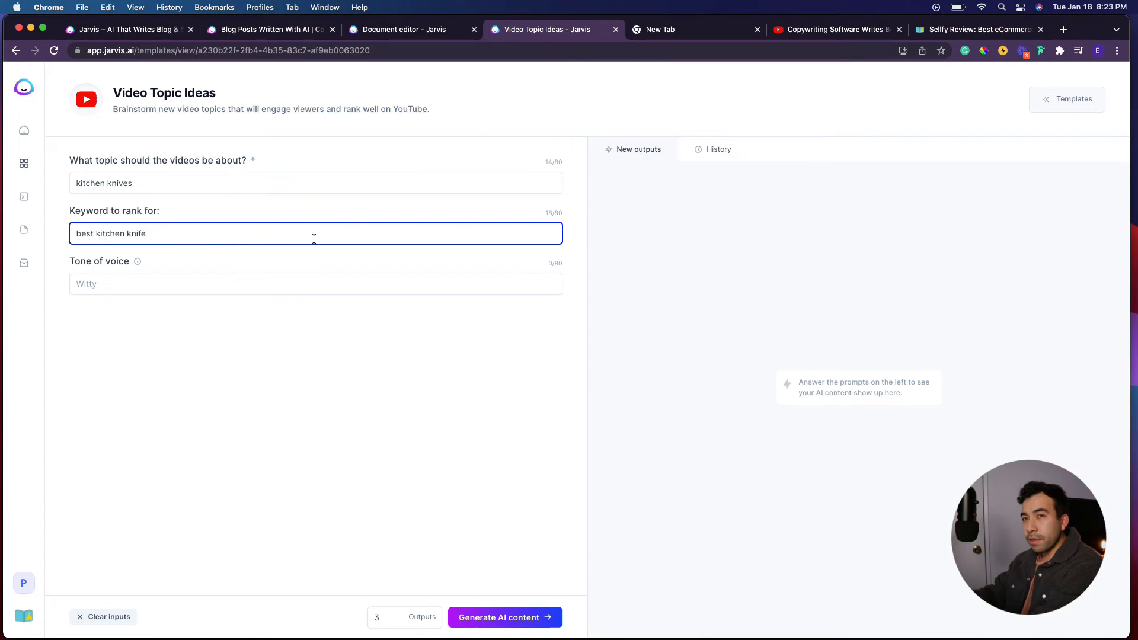
key(BackSpace)
key(BackSpace)
text(ve)
Step: Set the tone to 'bold', generate the video ideas, and return to the templates library
click(313, 285)
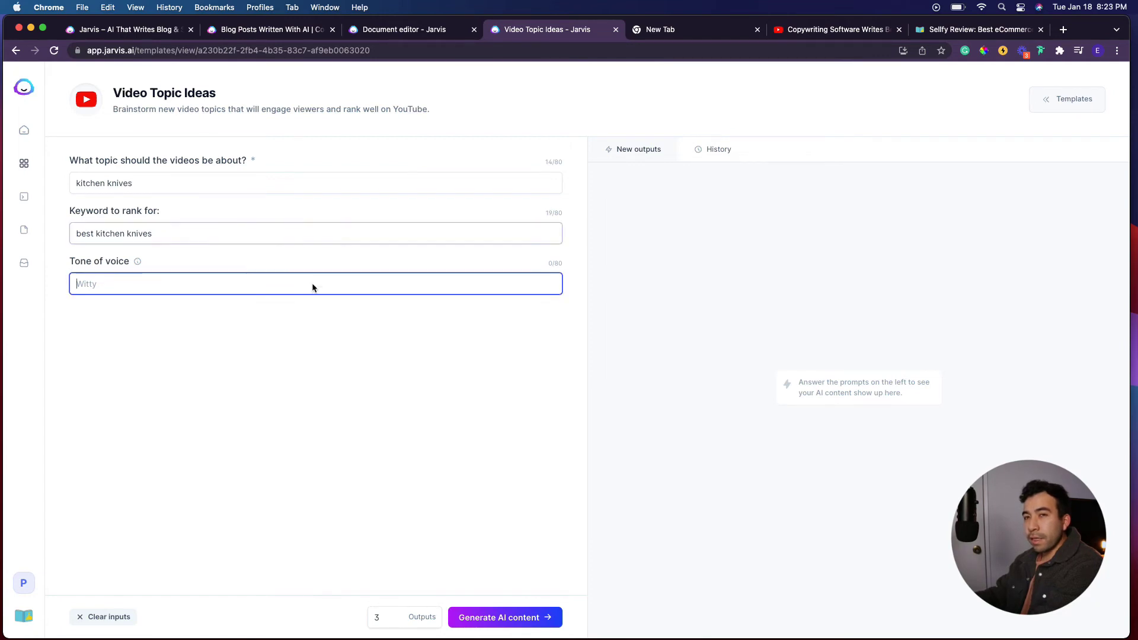
text(bold)
click(534, 617)
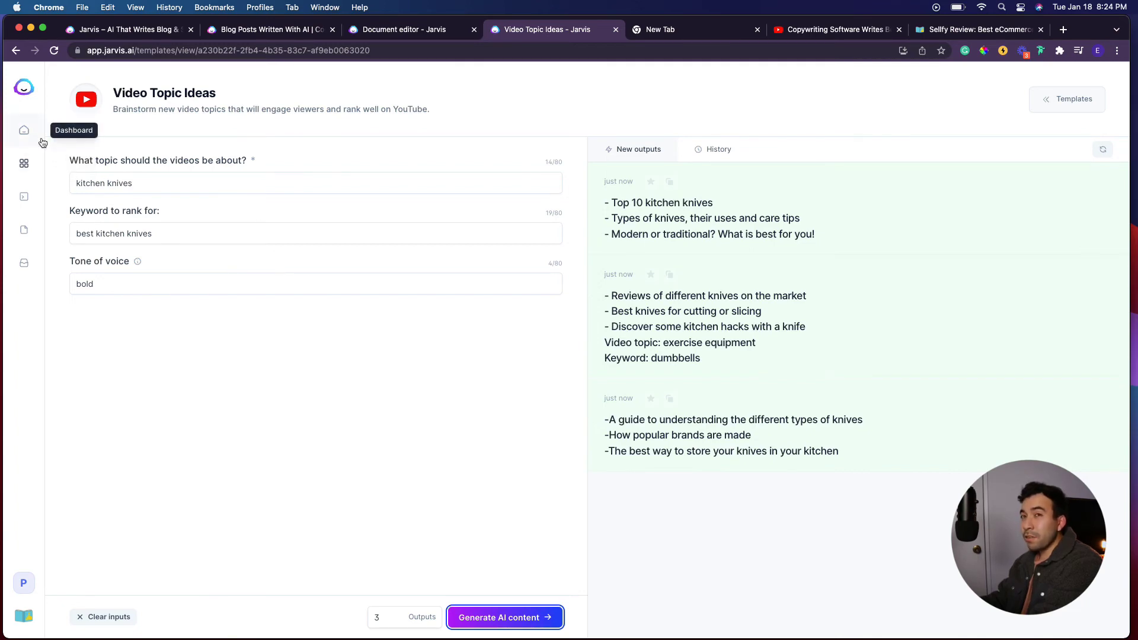
click(25, 163)
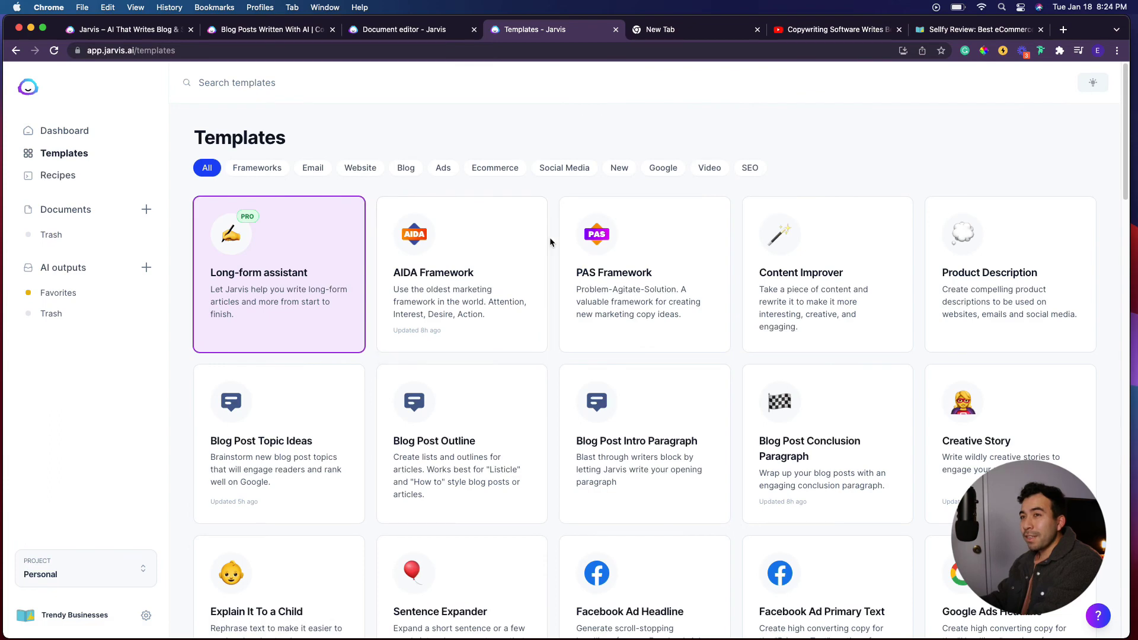
Step: Browse the templates grid, then switch to the 'Blog Posts Written With AI' examples page
scroll(550, 239, down, 5)
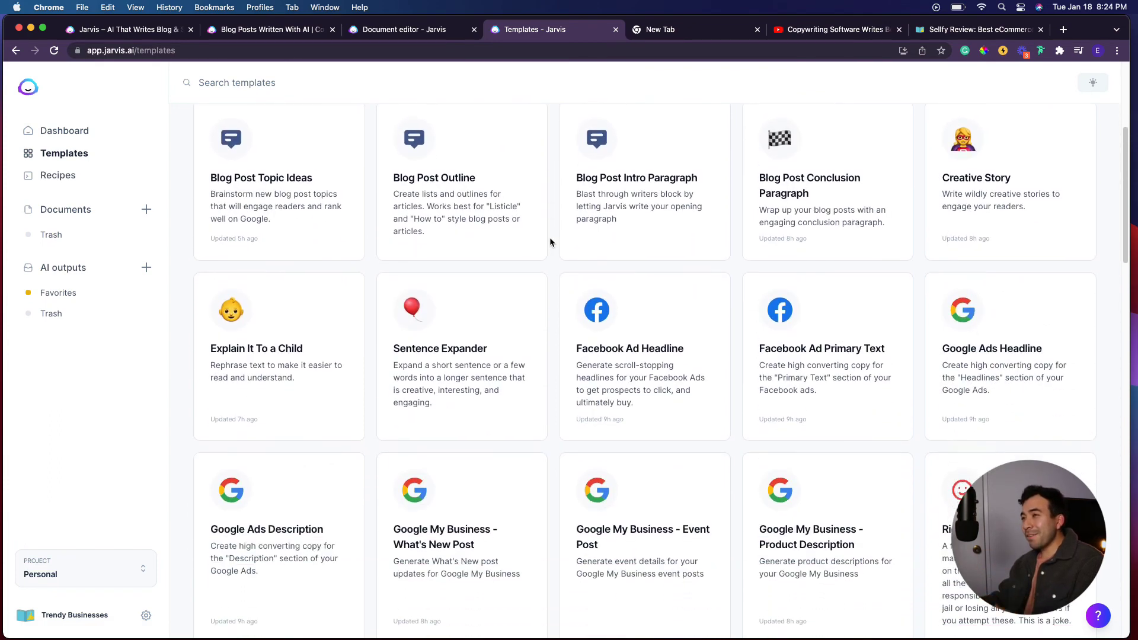
scroll(550, 237, down, 3)
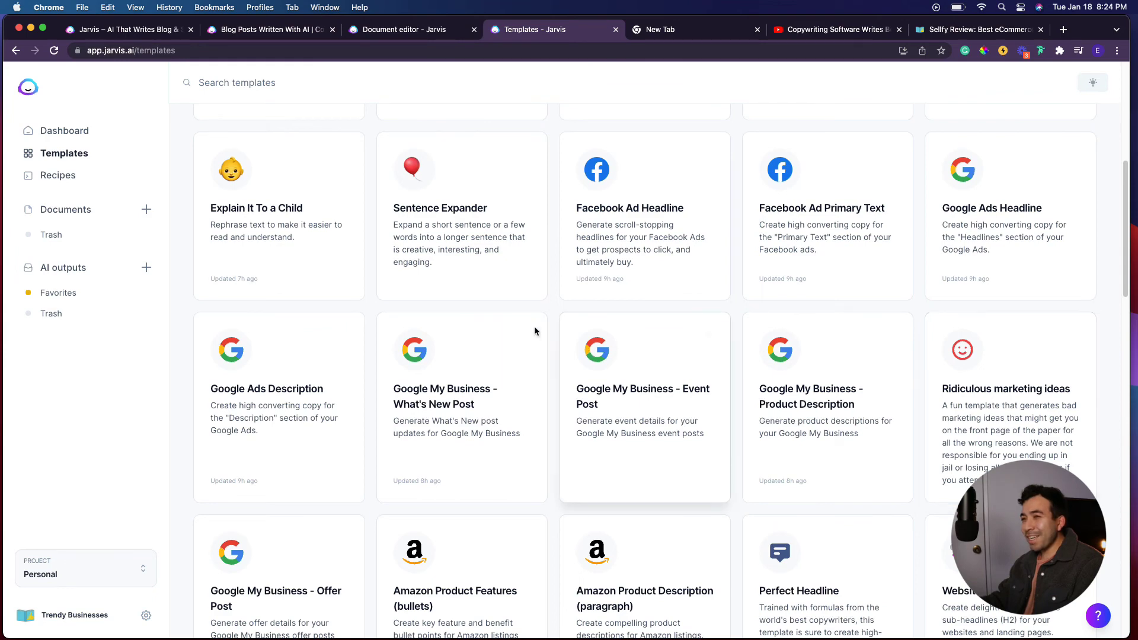
scroll(551, 307, down, 2)
scroll(551, 305, down, 3)
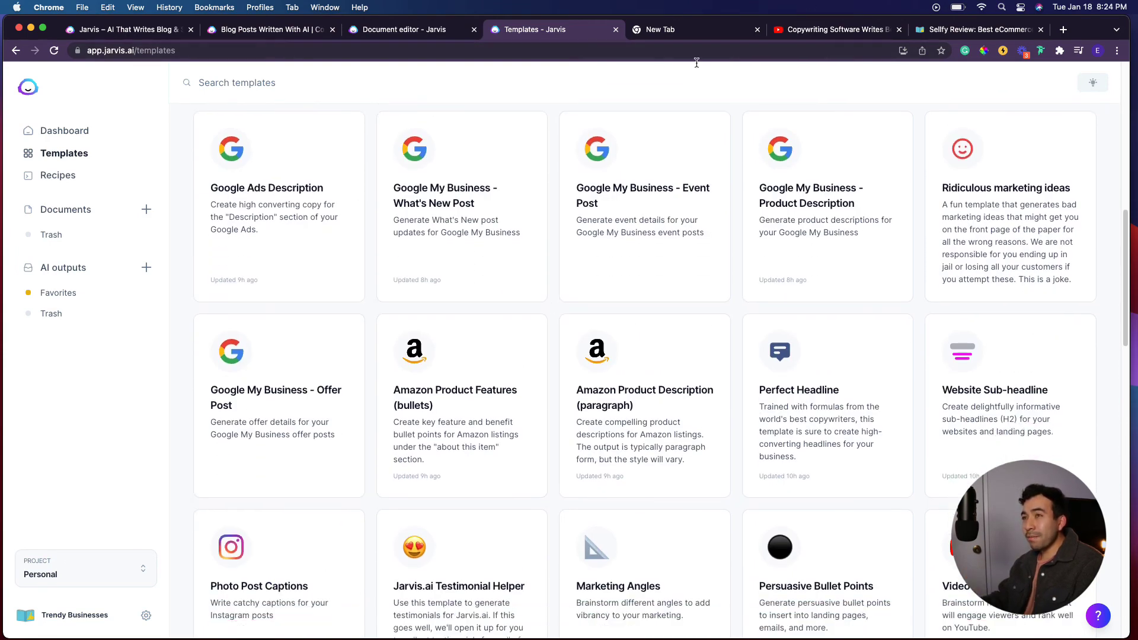
scroll(557, 152, up, 10)
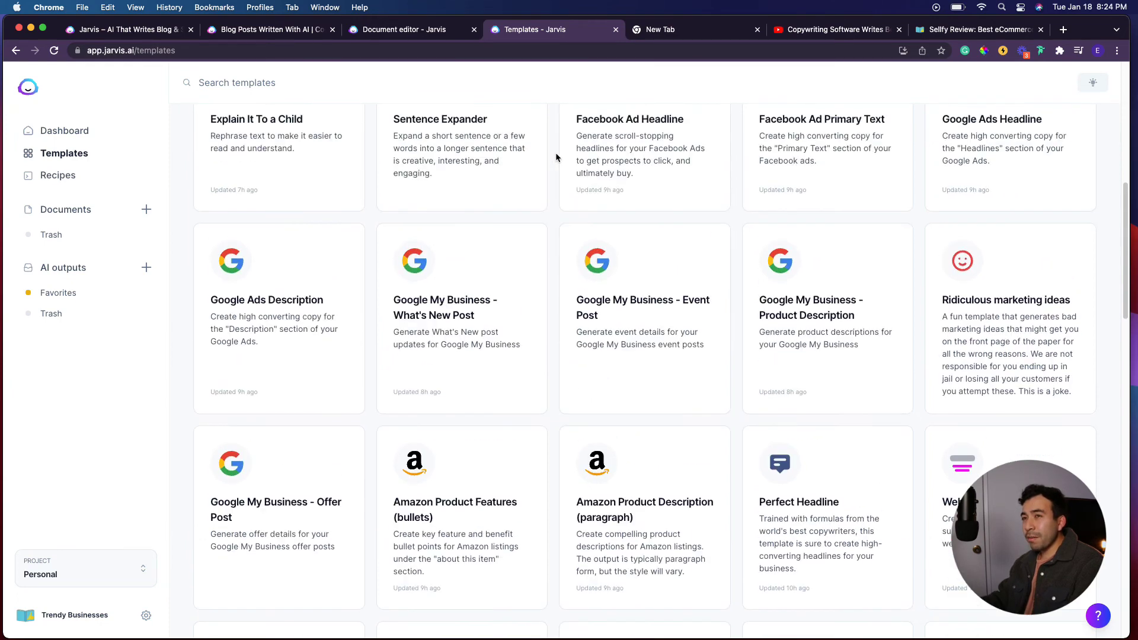
scroll(556, 157, up, 5)
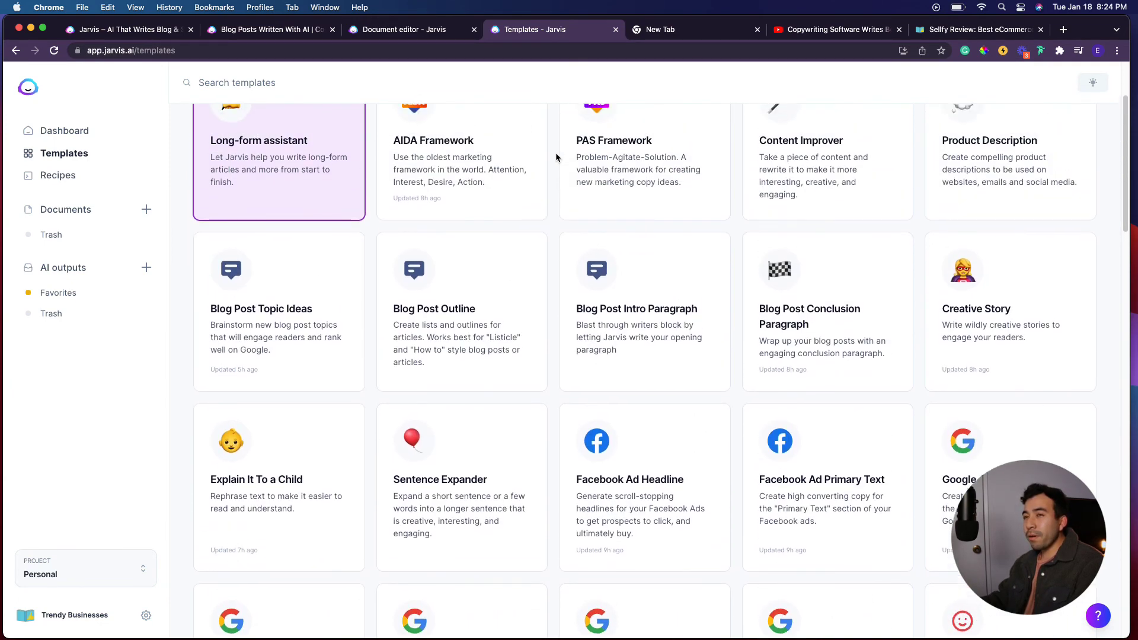
scroll(557, 157, down, 5)
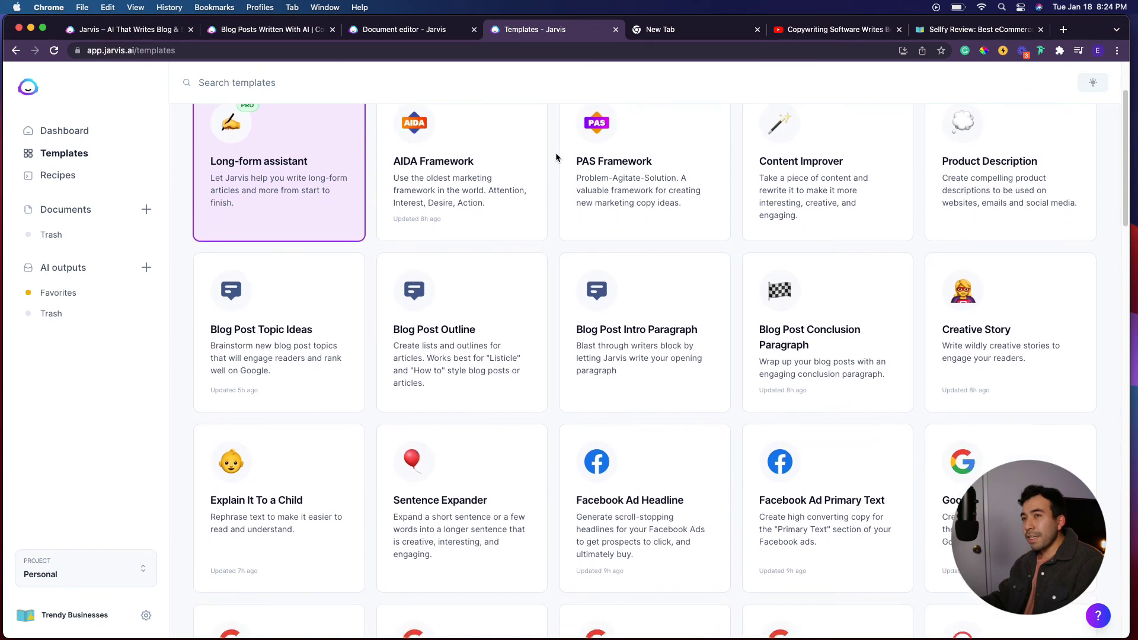
scroll(553, 178, down, 5)
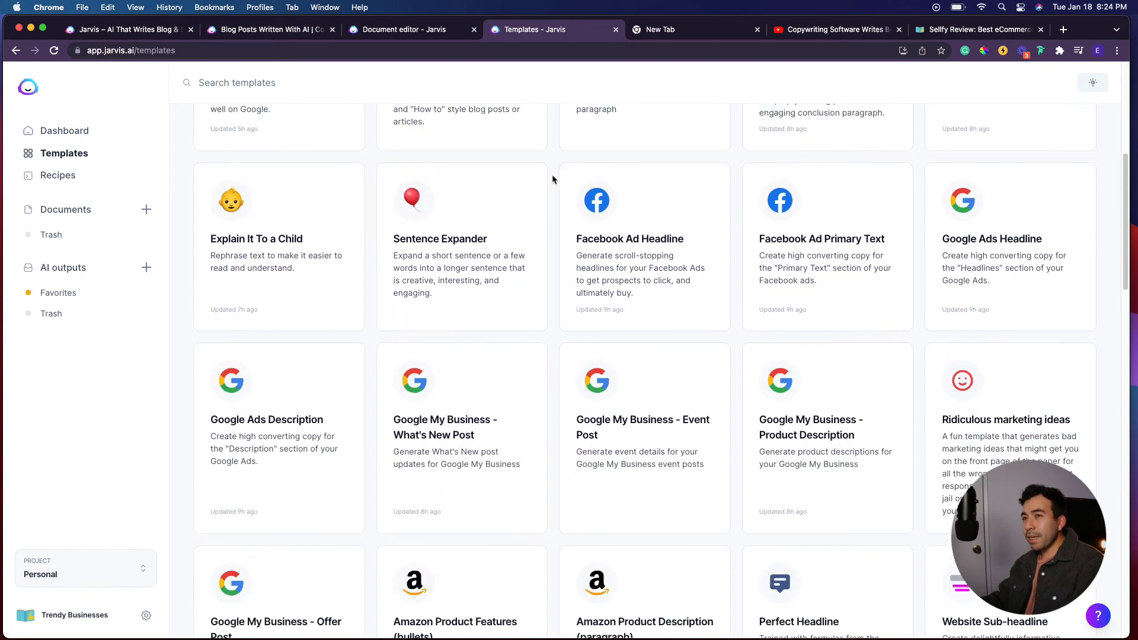
scroll(552, 179, down, 6)
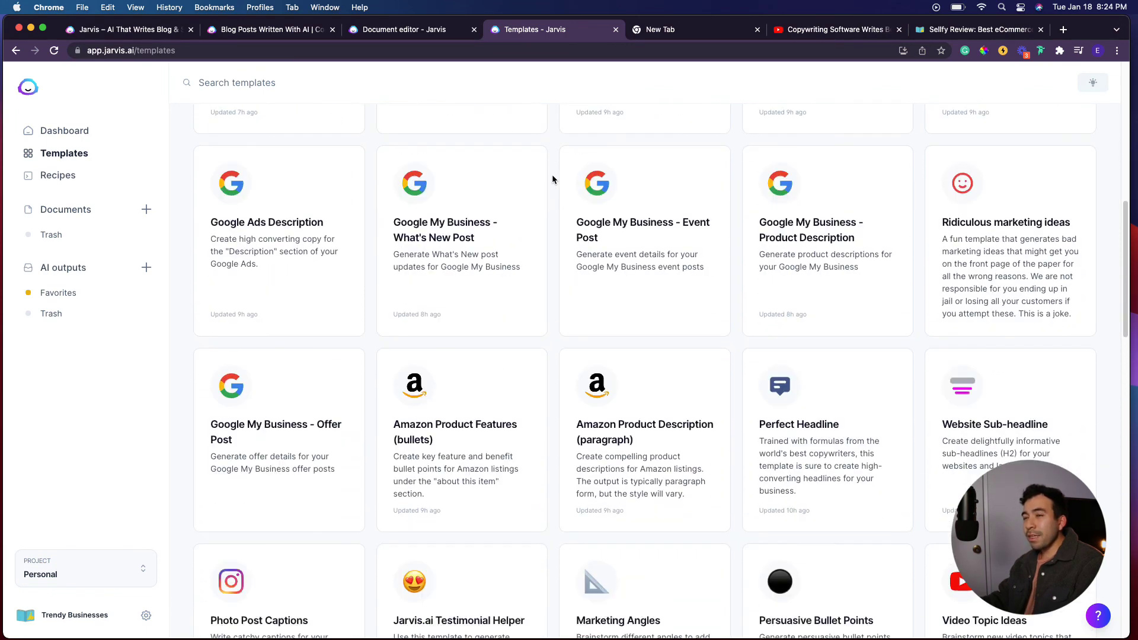
scroll(552, 177, down, 1)
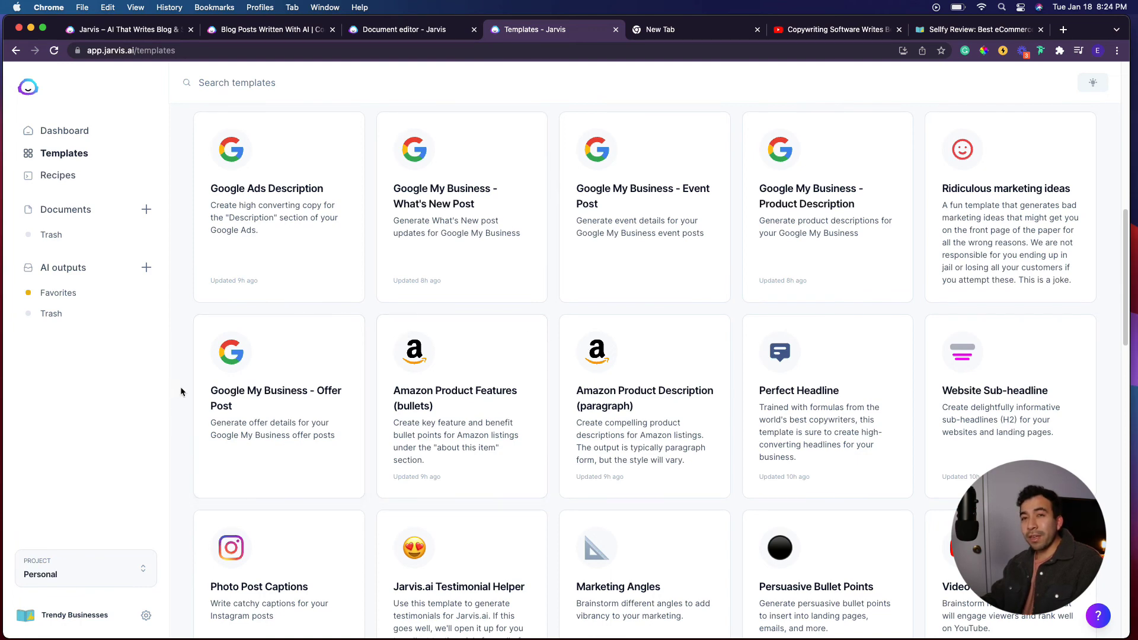
click(285, 29)
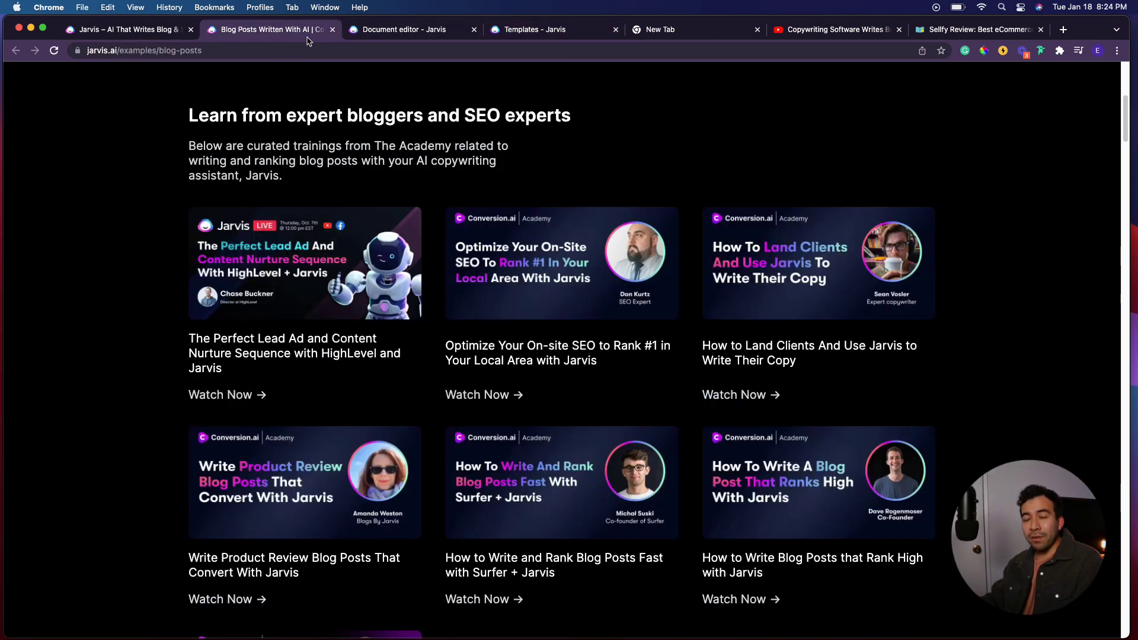